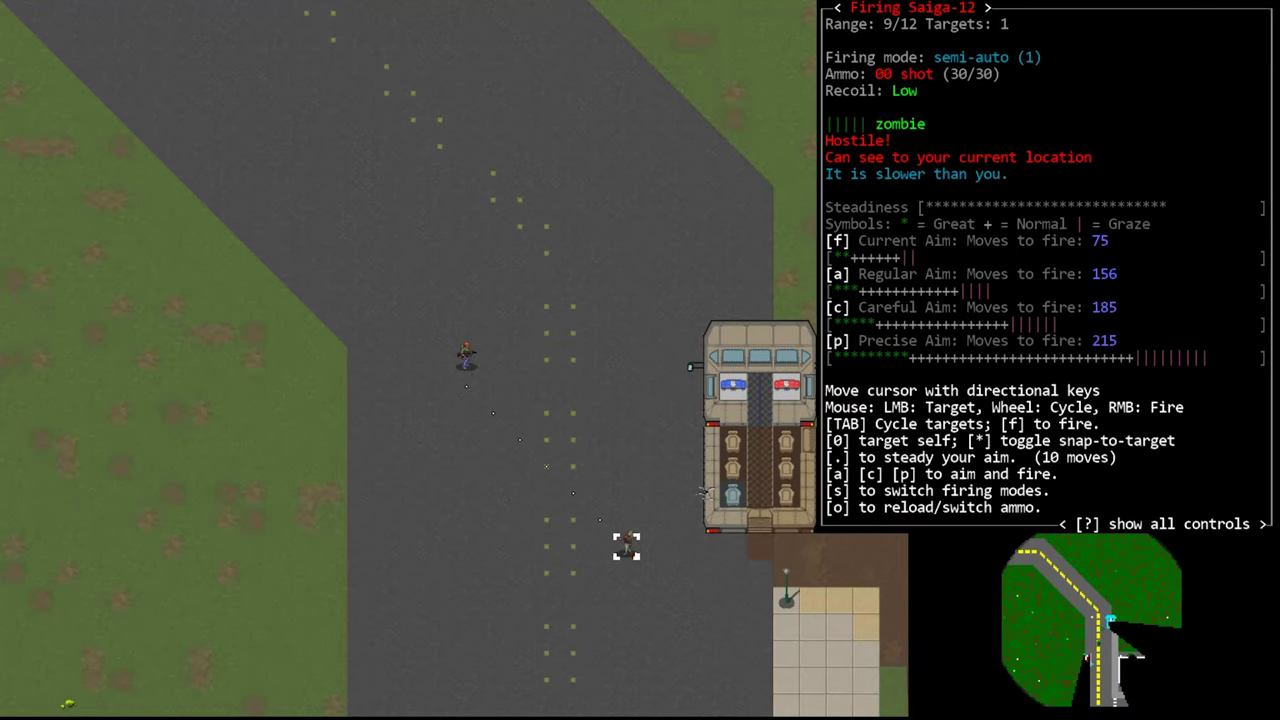
Step: Steady the Saiga-12 on the approaching zombie and shoot it in semi-auto mode
key(period)
key(period)
key(period)
key(period)
key(period)
key(period)
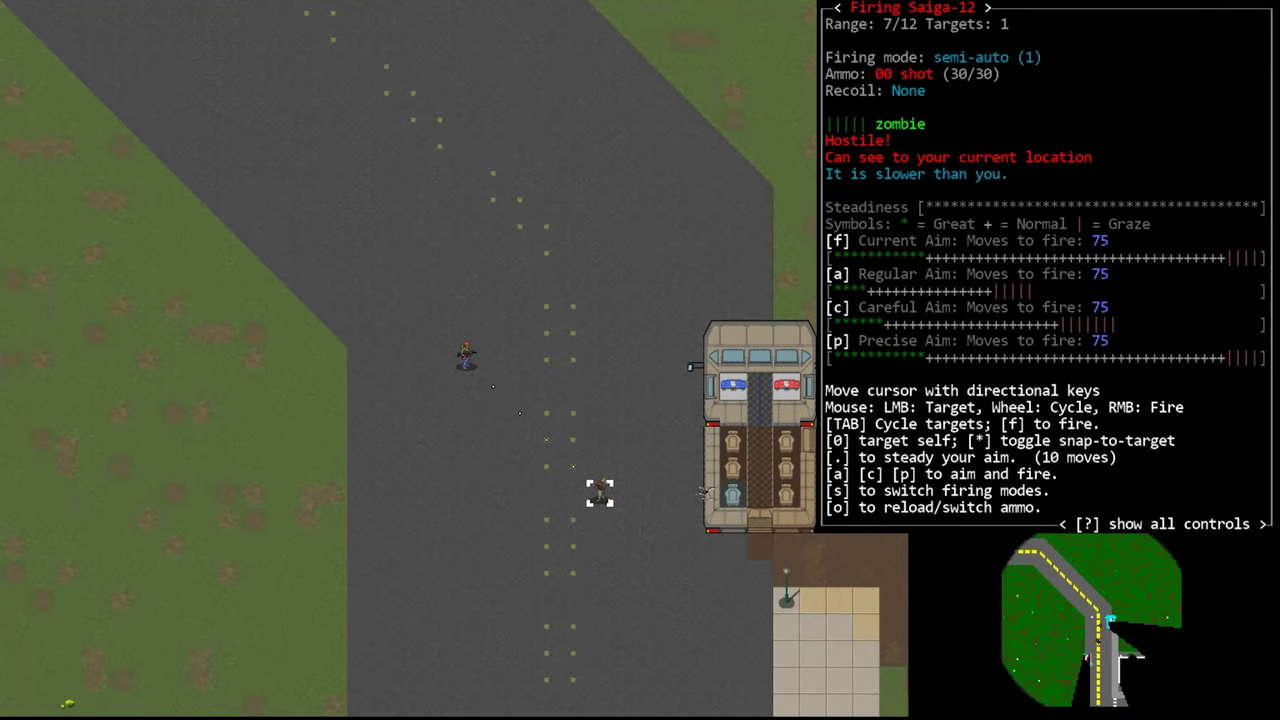
key(f)
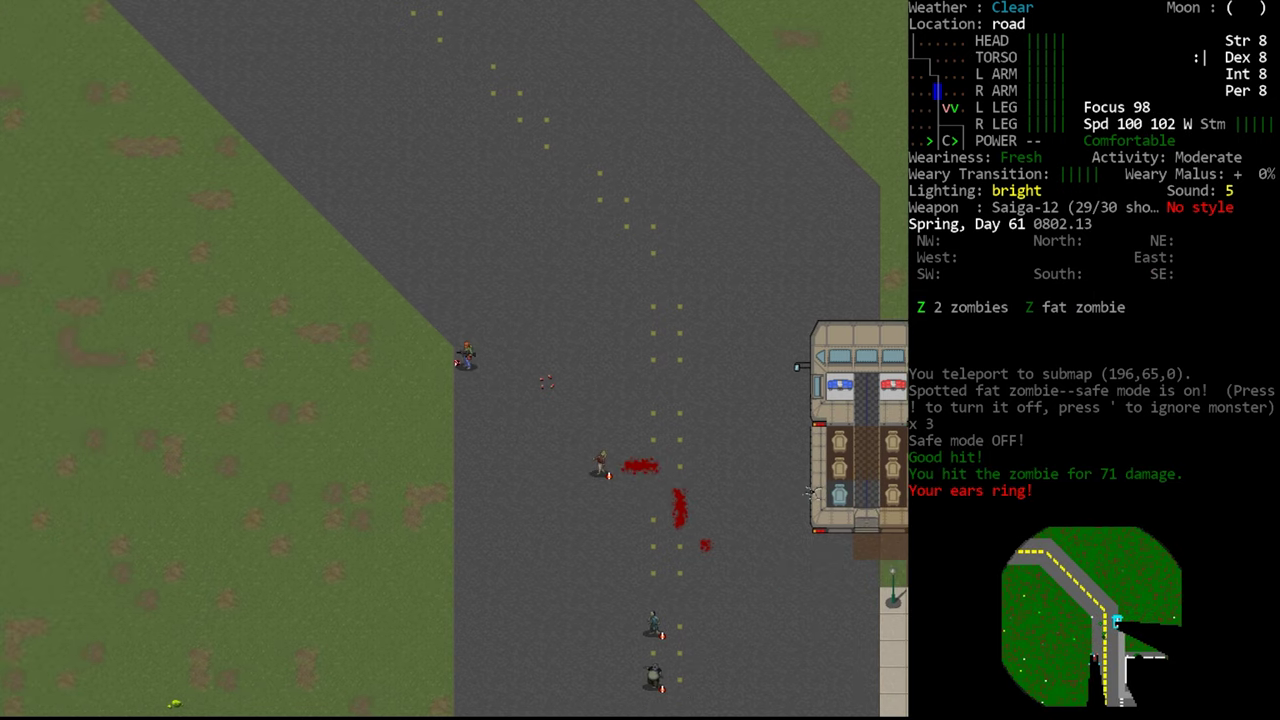
Step: Target the closer of the two remaining zombies, steady the aim until recoil is gone, and fire one shot
key(f)
key(period)
key(period)
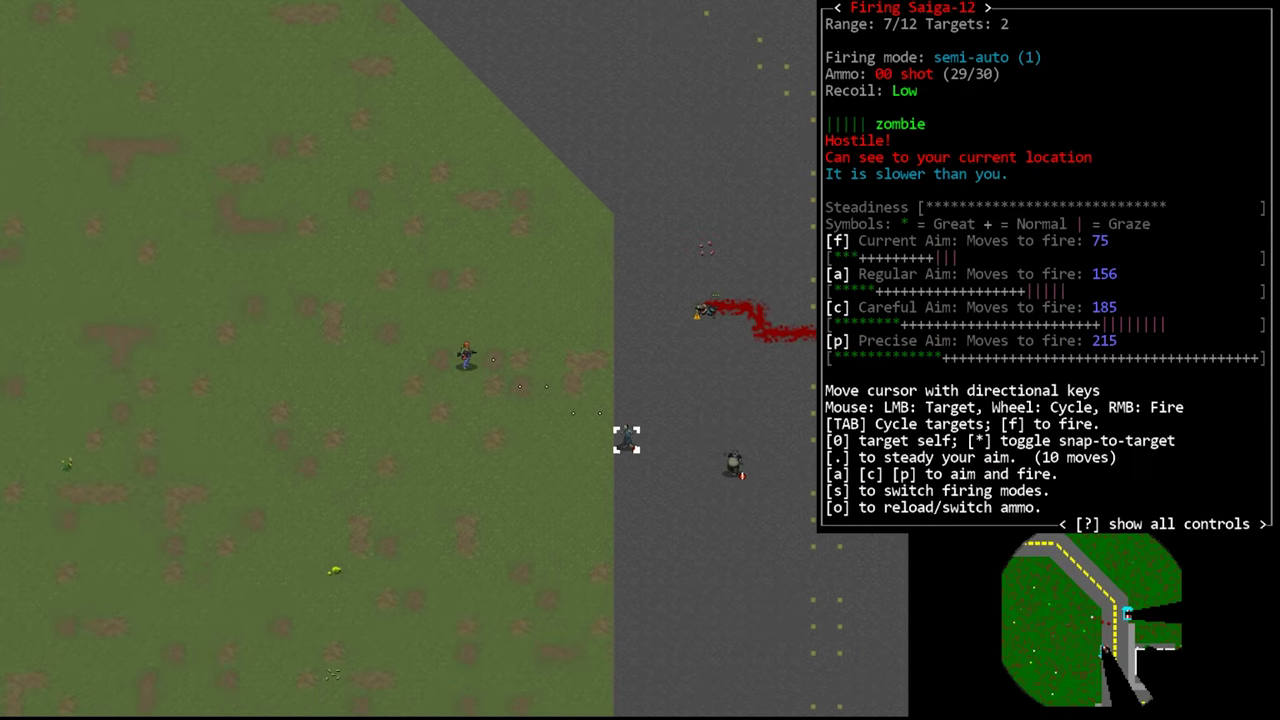
key(period)
key(period)
key(period)
key(period)
key(period)
key(period)
key(period)
key(period)
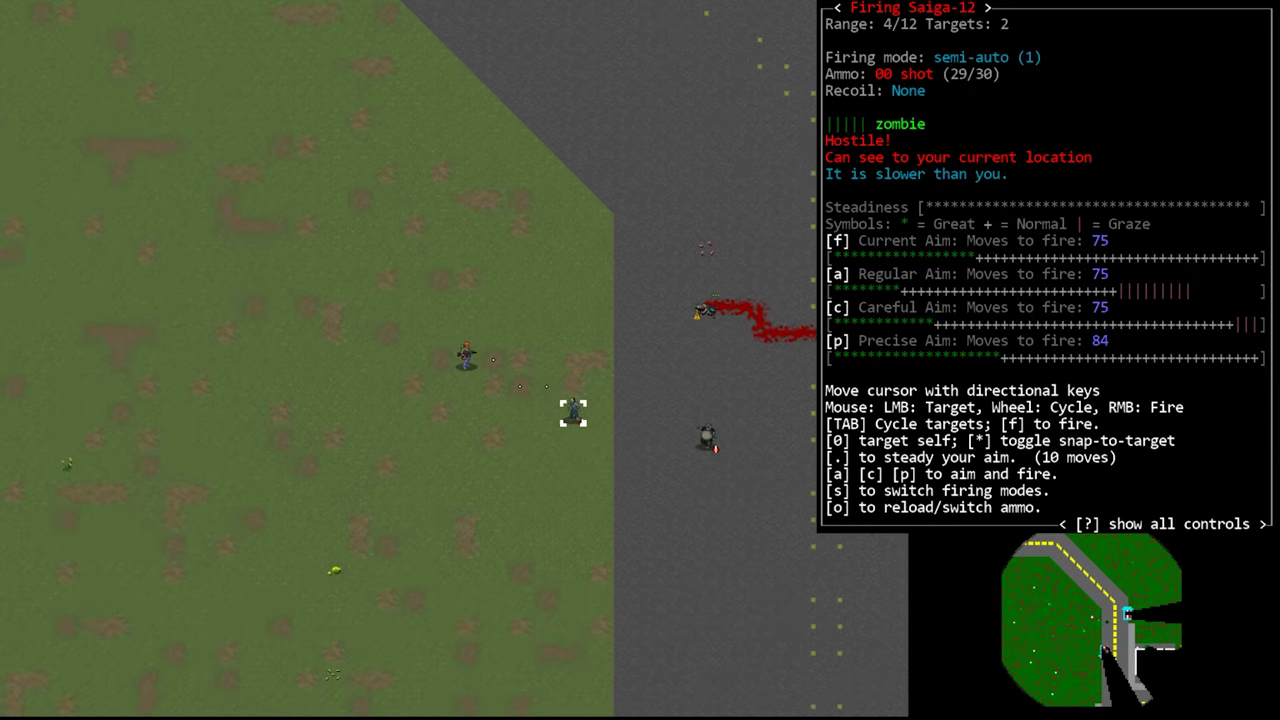
key(f)
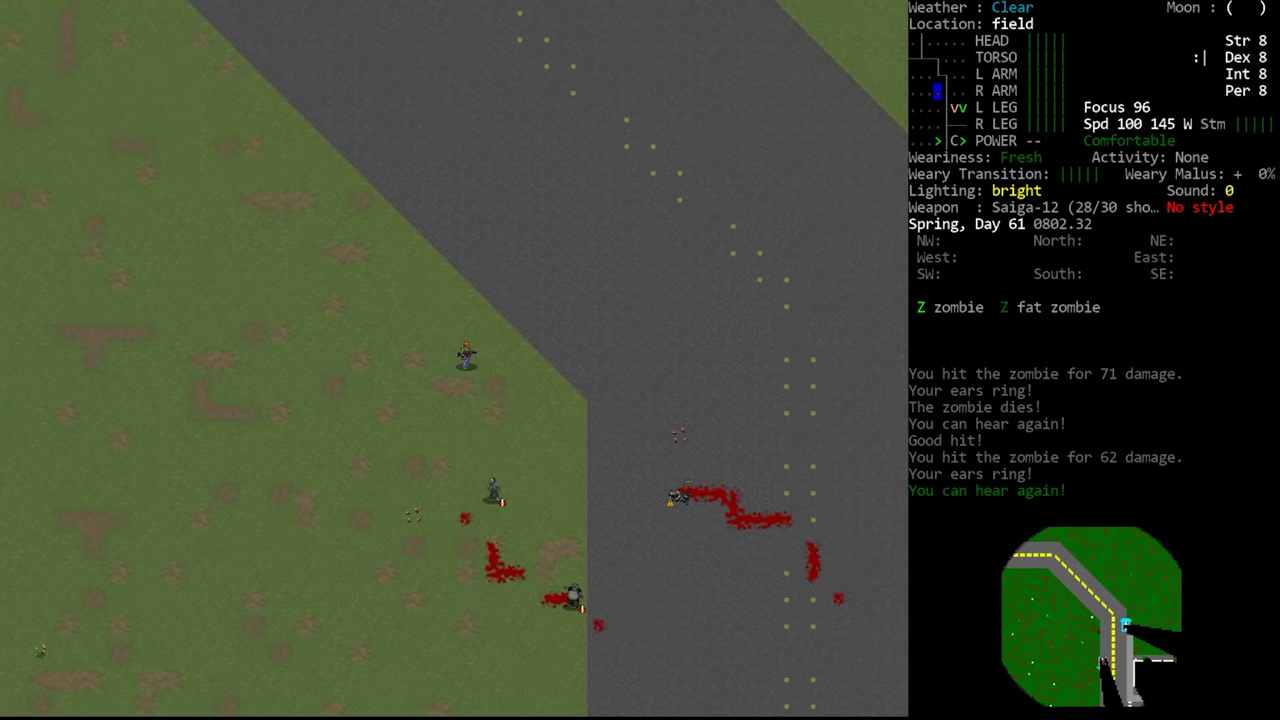
Step: Retreat north and east onto the road, target the fat zombie with the Saiga-12 and steady the aim
key(Up)
key(Up)
key(Up)
key(Right)
key(Right)
key(Right)
key(Right)
key(Right)
key(Right)
key(f)
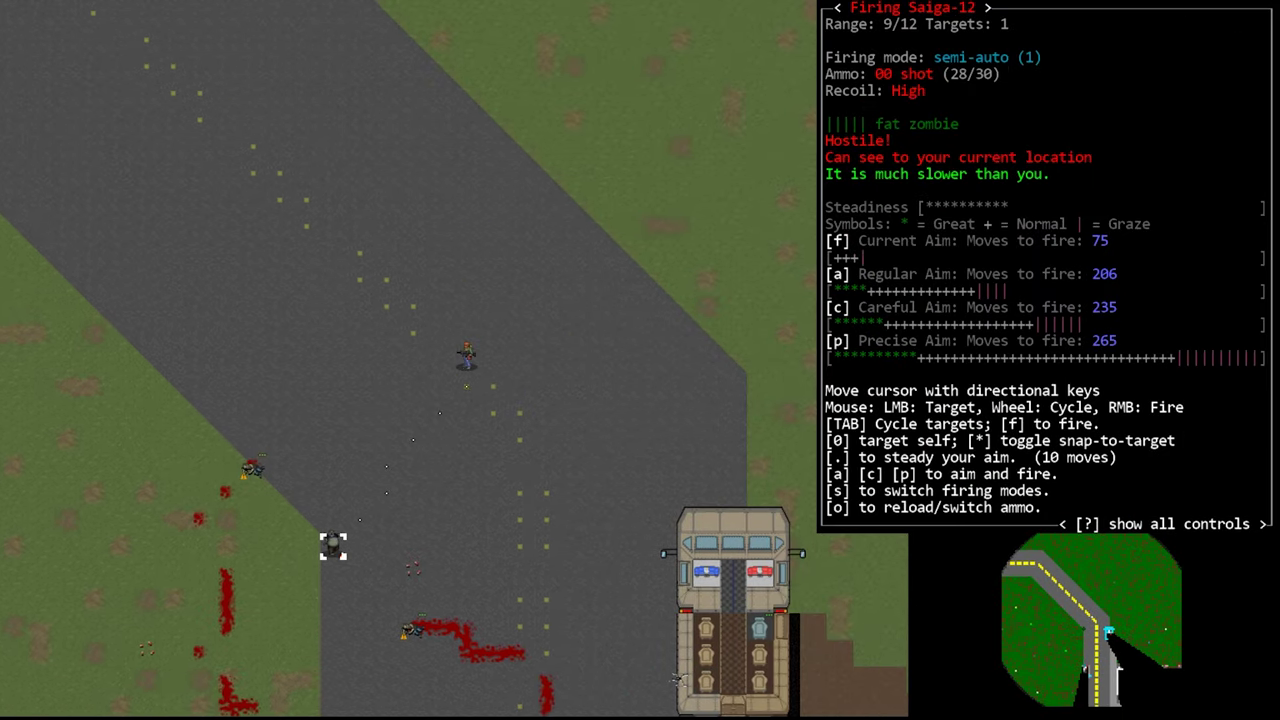
key(period)
key(period)
key(period)
key(period)
key(period)
key(period)
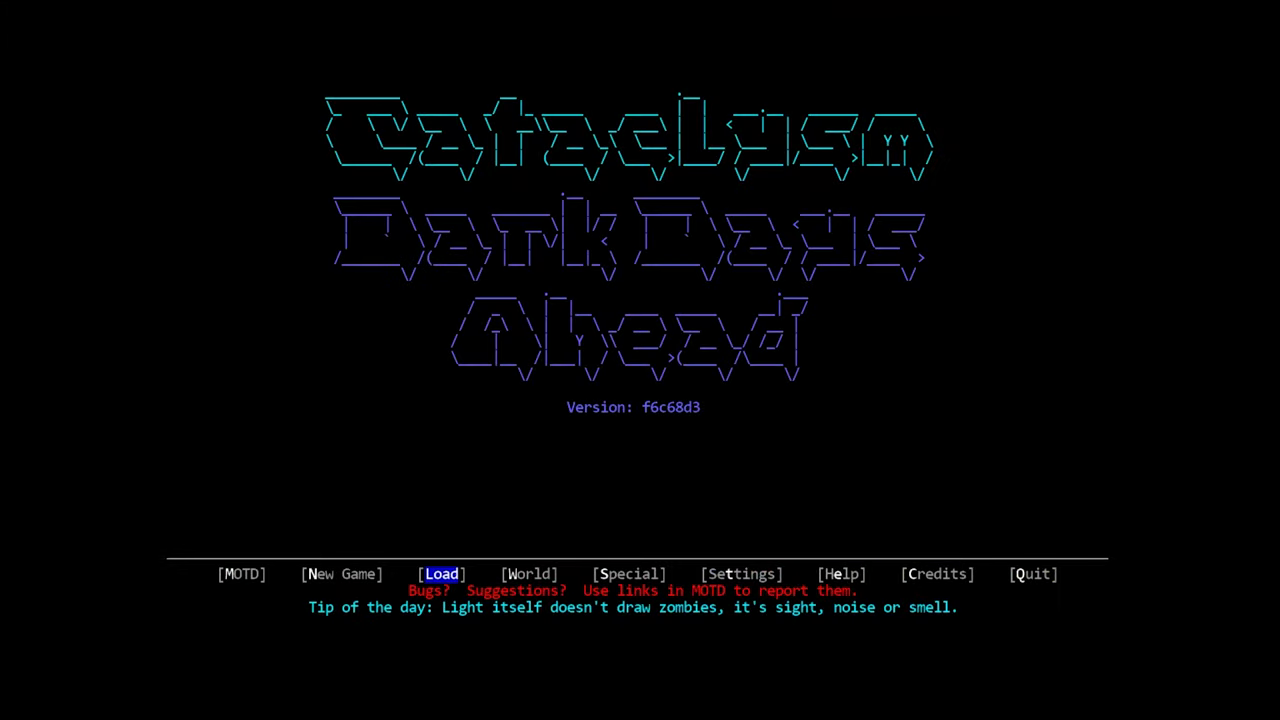
key(Right)
key(Right)
key(Right)
key(Right)
key(Right)
key(Right)
key(Right)
key(Right)
key(Right)
key(Right)
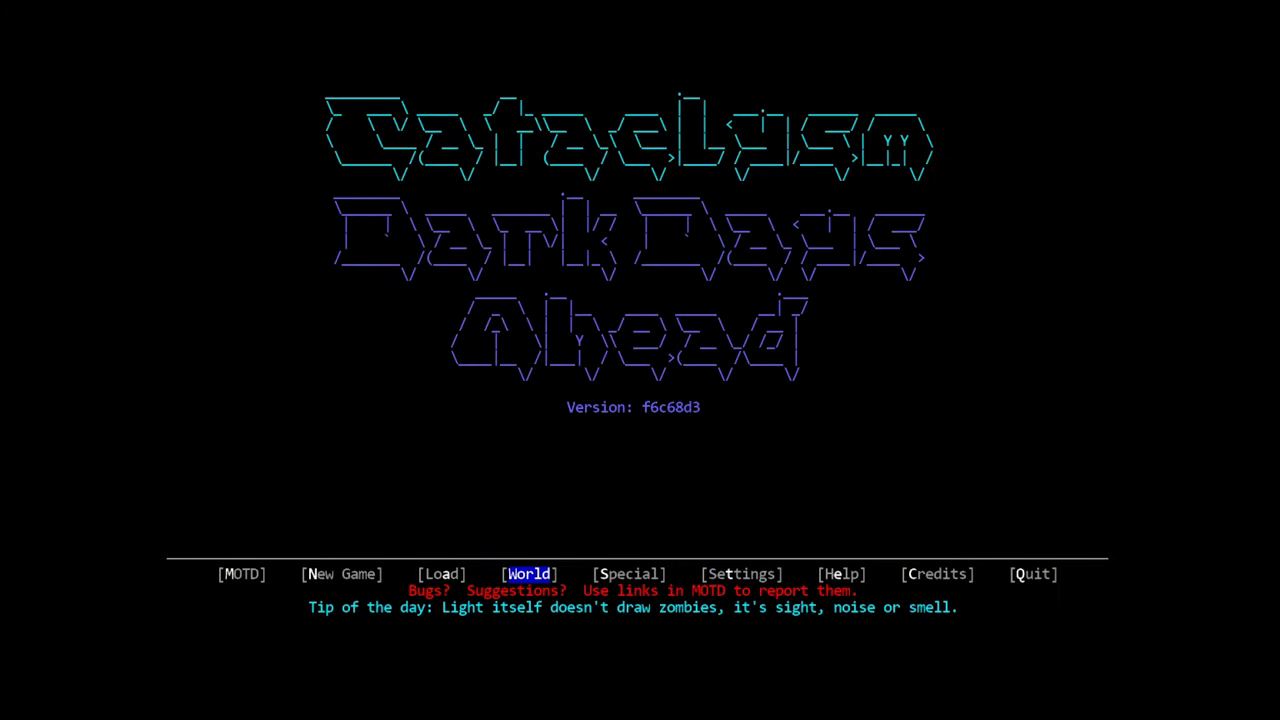
key(Left)
key(Left)
key(Left)
key(Left)
key(Left)
key(Left)
key(Left)
key(Left)
key(Left)
key(Left)
key(Left)
key(Left)
key(Left)
key(Left)
key(Left)
key(Left)
key(Left)
key(Left)
key(Left)
key(Left)
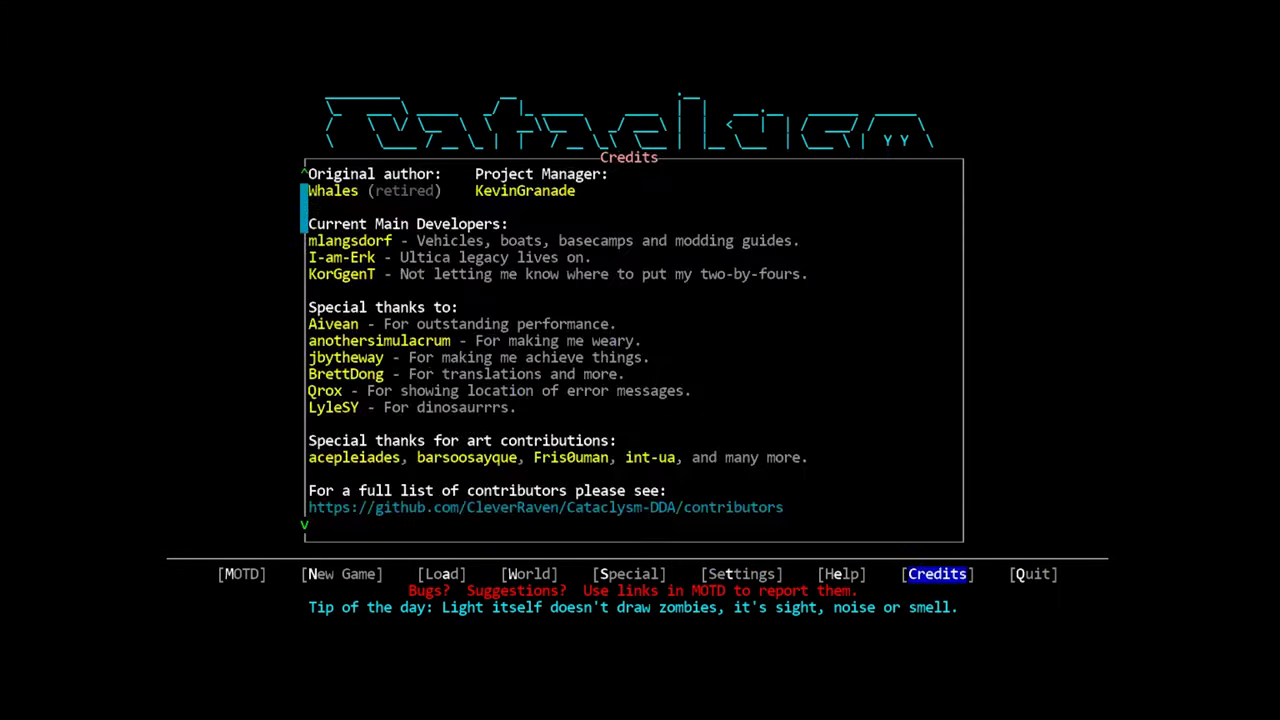
key(Left)
key(Left)
key(Left)
key(Right)
key(Left)
key(Left)
key(Right)
key(Left)
key(Right)
key(Left)
key(Right)
key(Left)
key(Right)
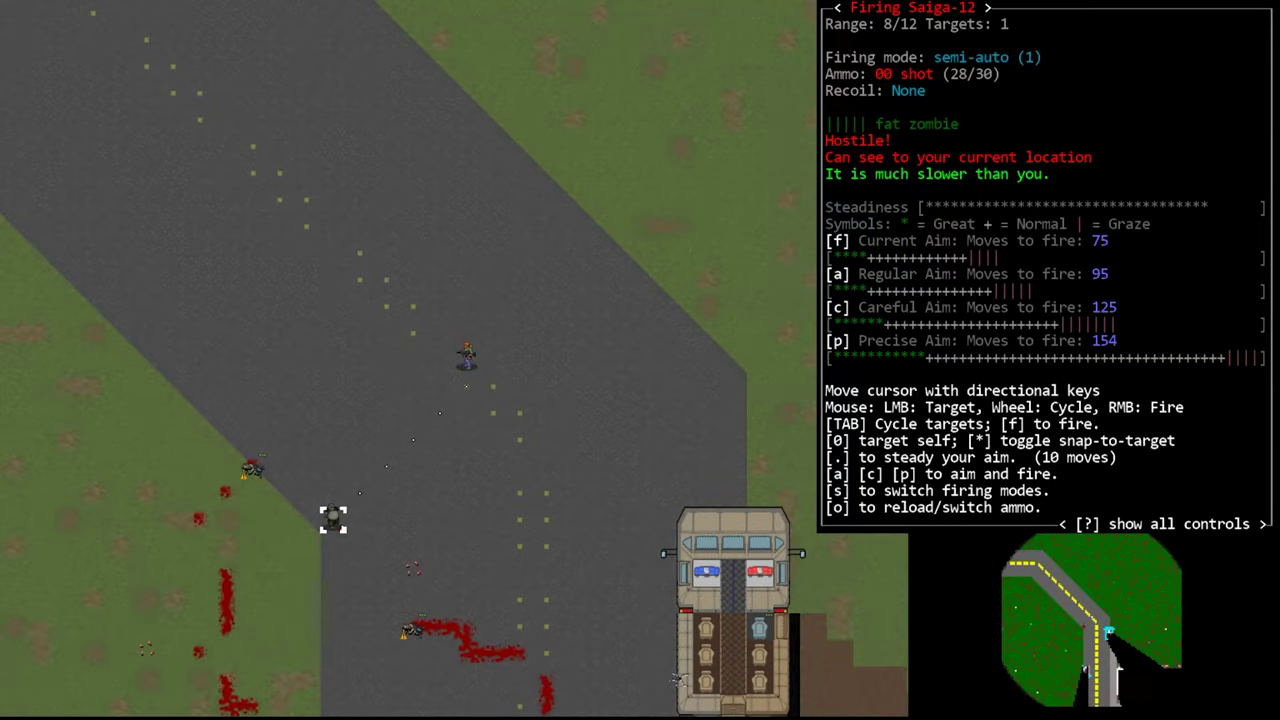
Step: Shoot the fat zombie with the Saiga-12 and keep moving on the road to stay out of its reach
key(f)
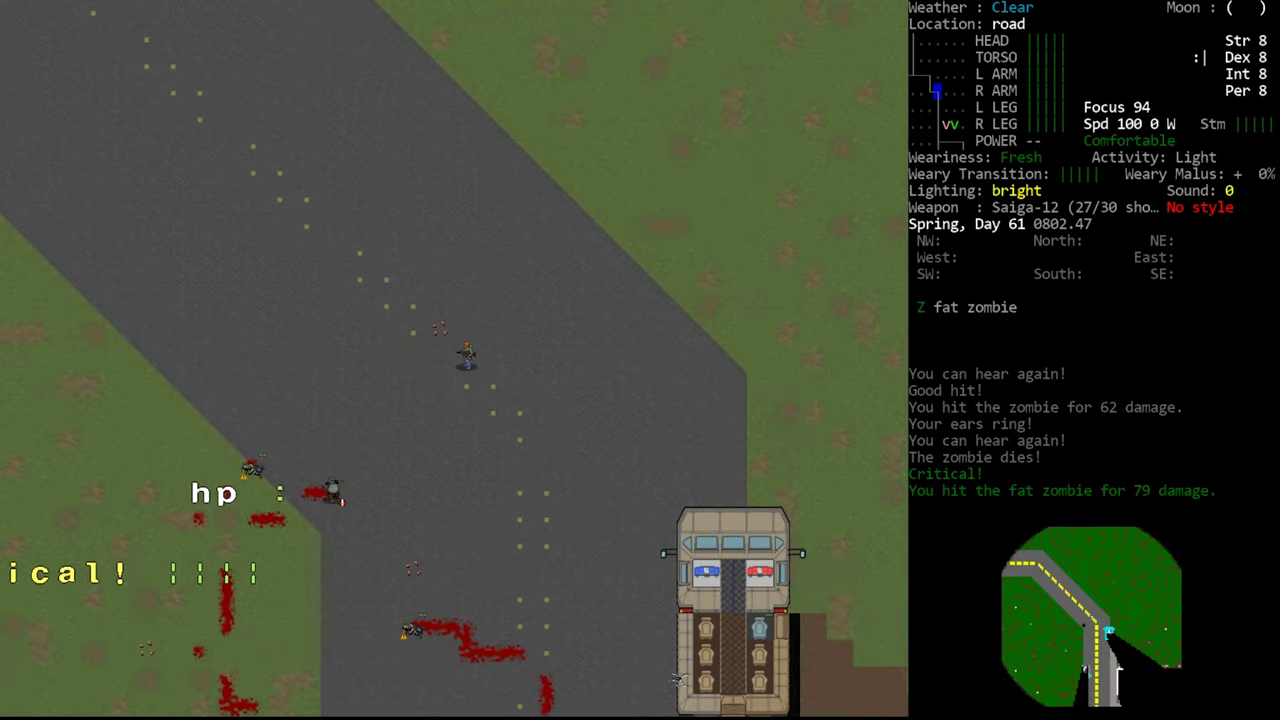
key(y)
key(y)
key(y)
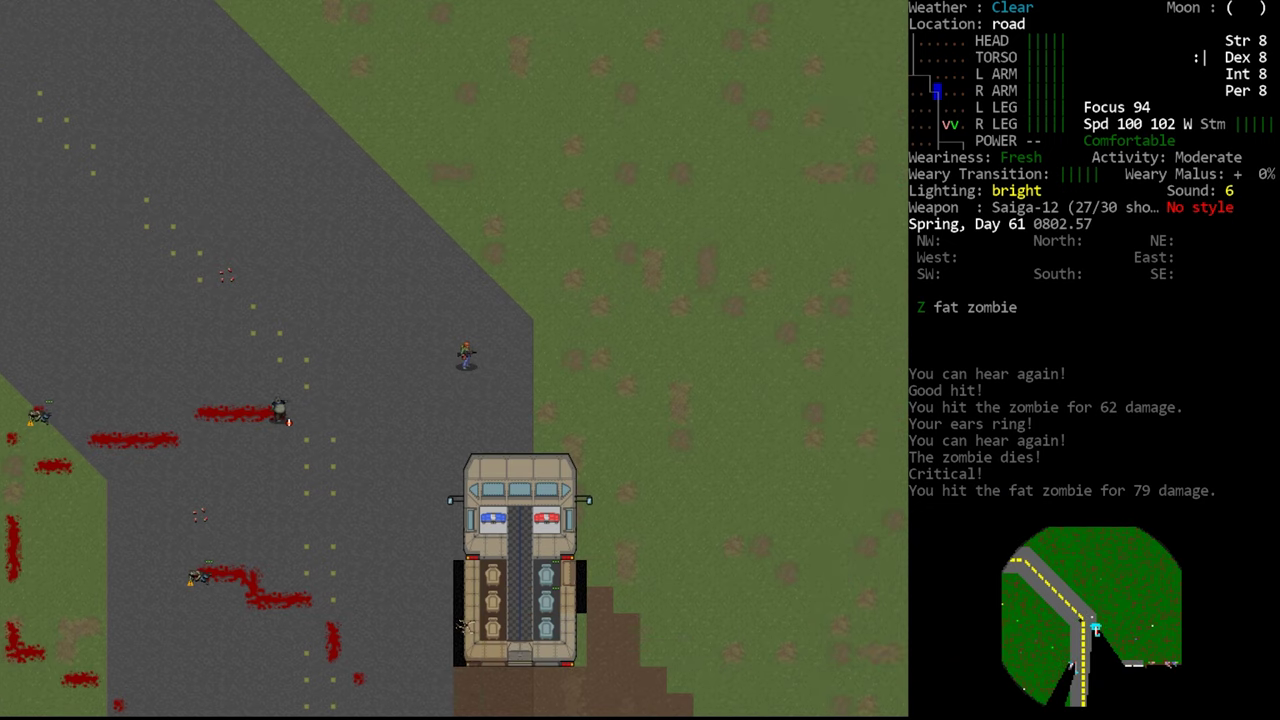
key(j)
key(j)
key(j)
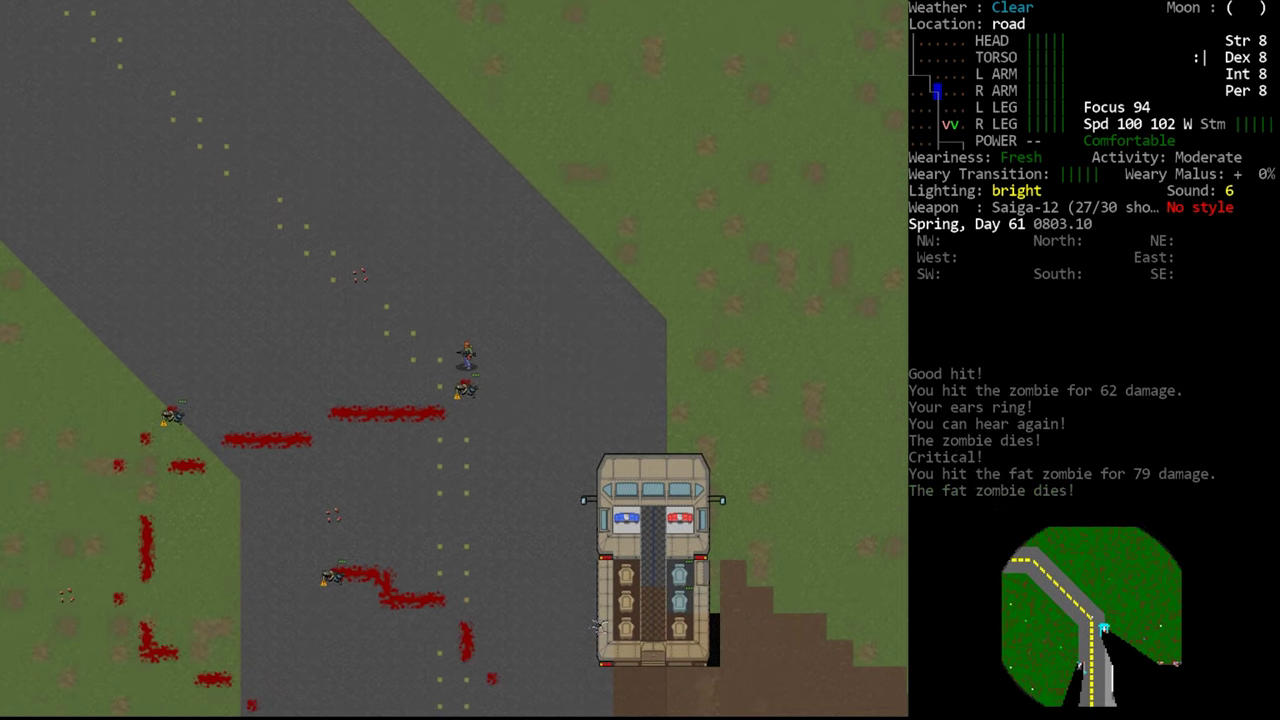
Step: Pulp the fat zombie's corpse and check its dropped items without picking anything up
key(s)
key(j)
key(h)
key(e)
key(n)
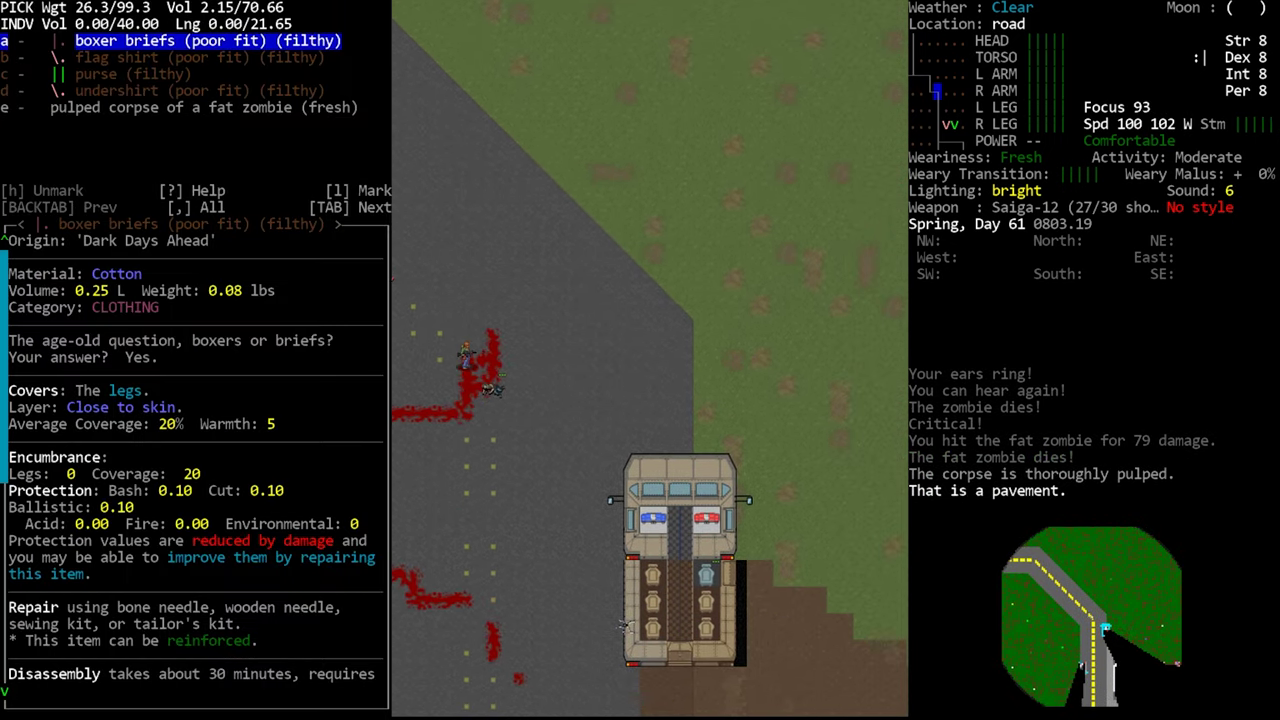
key(Down)
key(Down)
key(Escape)
Step: Walk west to the zombie corpse at the road's edge and pulp it
key(h)
key(h)
key(h)
key(h)
key(b)
key(b)
key(h)
key(h)
key(h)
key(h)
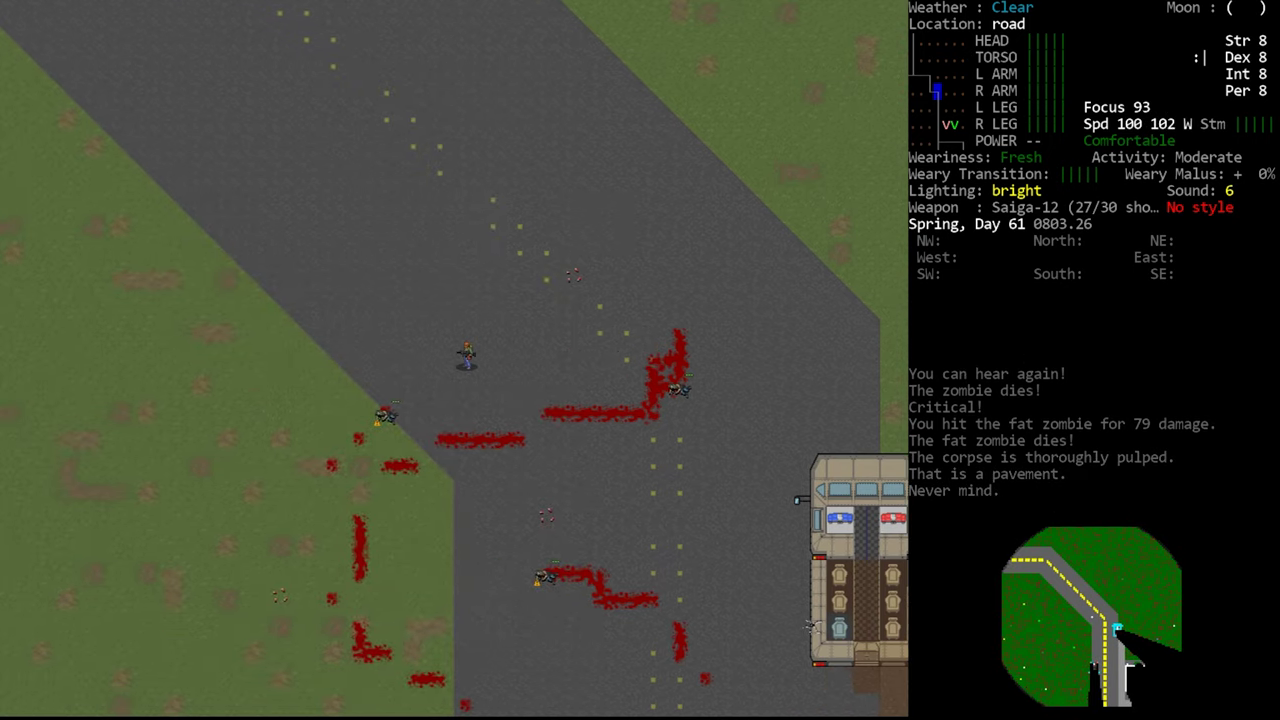
key(s)
key(.)
Step: Look through the items on the roadside corpse's tile, including the motorcycle armor, without picking anything up
key(e)
key(.)
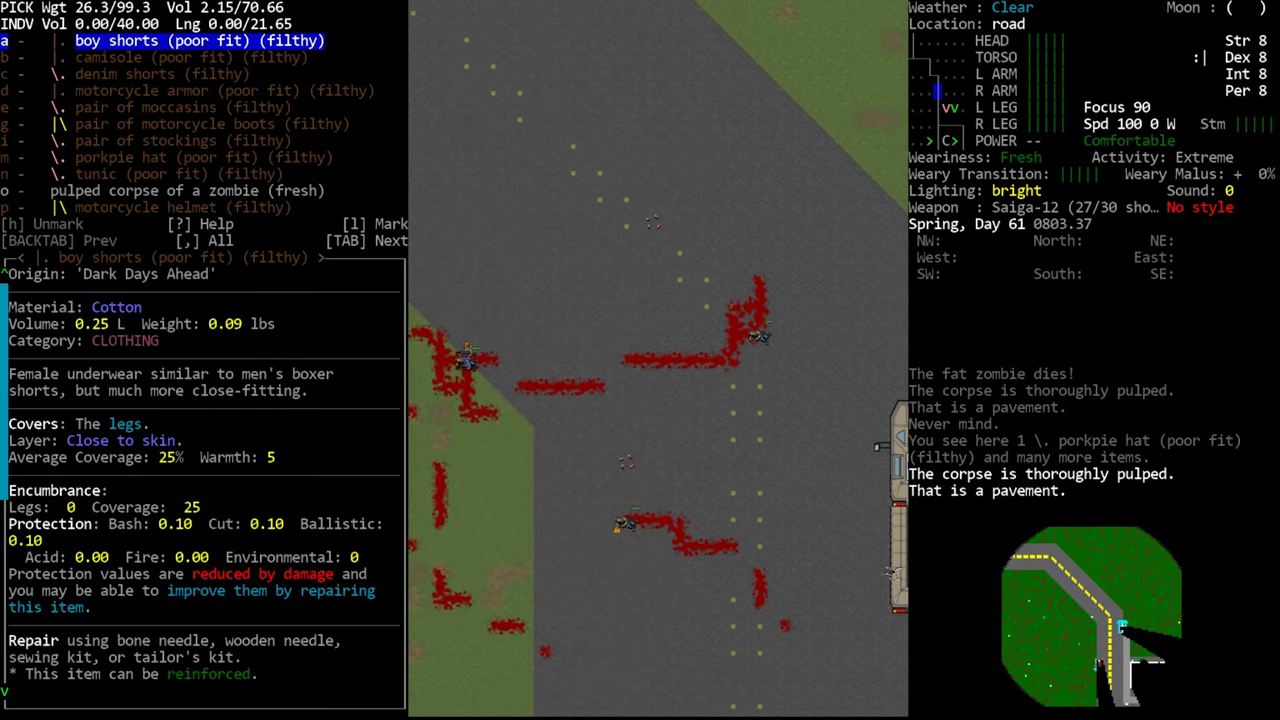
key(Down)
key(Down)
key(Down)
key(Down)
key(Up)
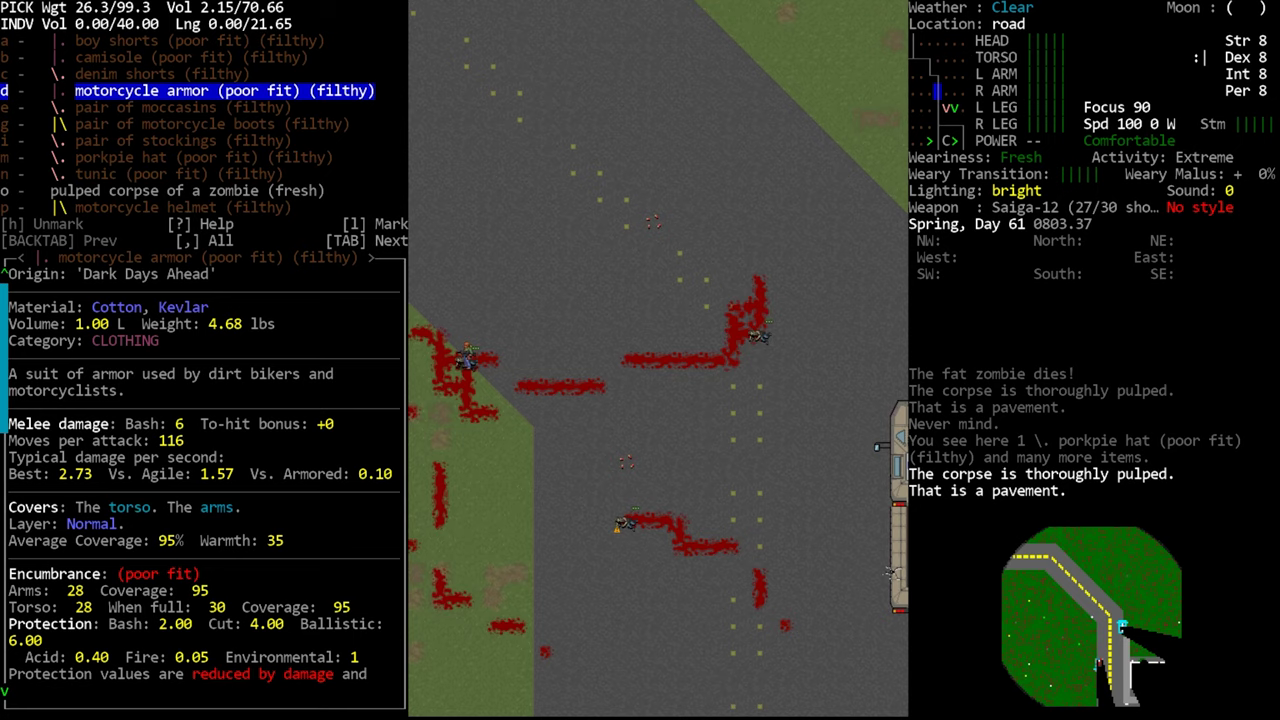
key(Down)
key(Down)
key(Down)
key(Down)
key(Down)
key(Down)
key(Down)
key(Escape)
Step: Walk southeast to the remaining zombie corpse on the road and pulp it
key(n)
key(n)
key(n)
key(n)
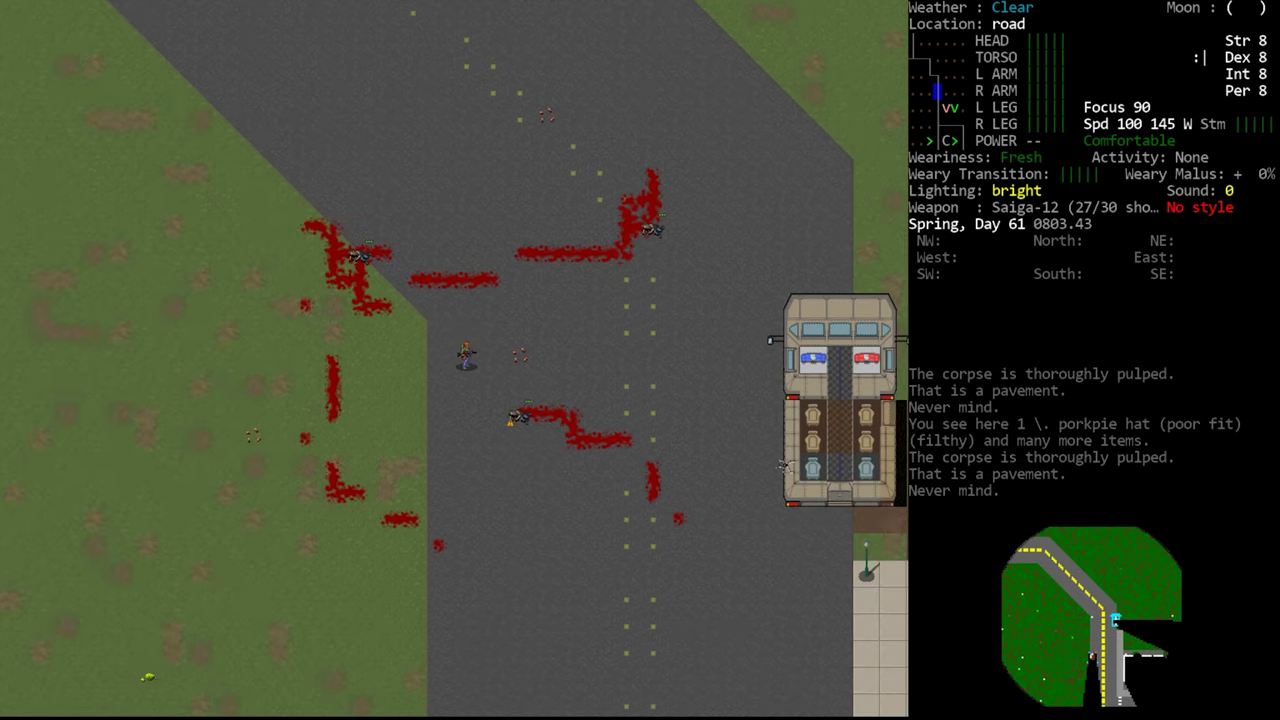
key(n)
key(s)
key(.)
Step: Look through the clothing on the last corpse, including the pair of dress shoes, without taking anything
key(e)
key(.)
key(Down)
key(Down)
key(Down)
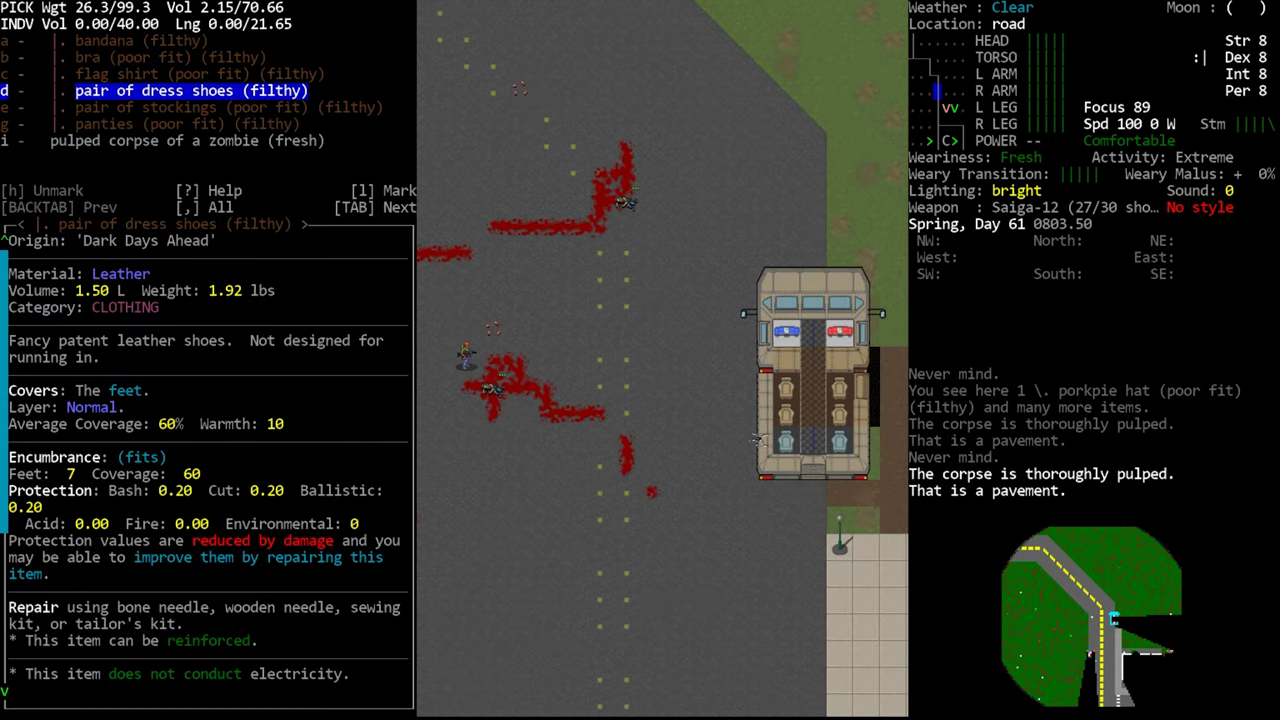
key(Down)
key(Down)
key(Down)
key(Escape)
Step: Close the corpse's item list without taking anything and walk south along the road
key(l)
key(l)
key(n)
key(j)
key(j)
key(j)
key(j)
key(j)
key(j)
key(j)
key(j)
key(j)
key(j)
key(j)
key(j)
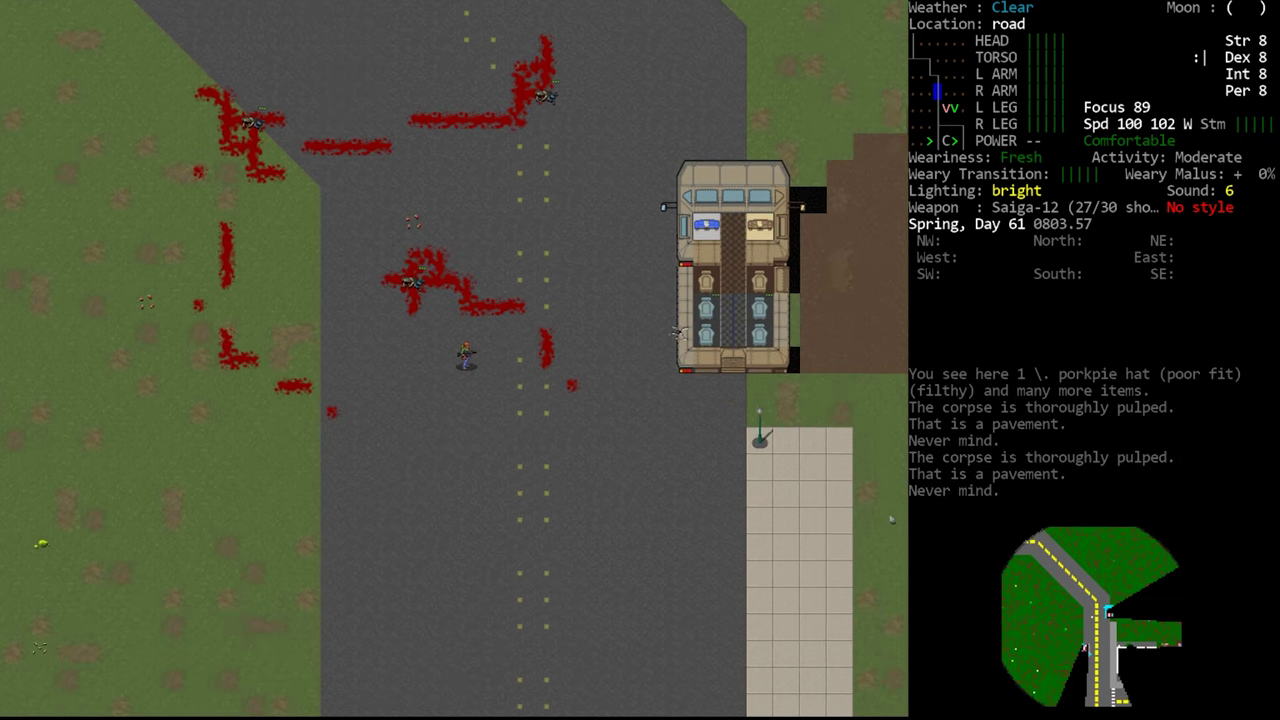
key(j)
key(j)
key(j)
key(j)
key(j)
key(j)
key(j)
key(j)
key(j)
key(j)
key(j)
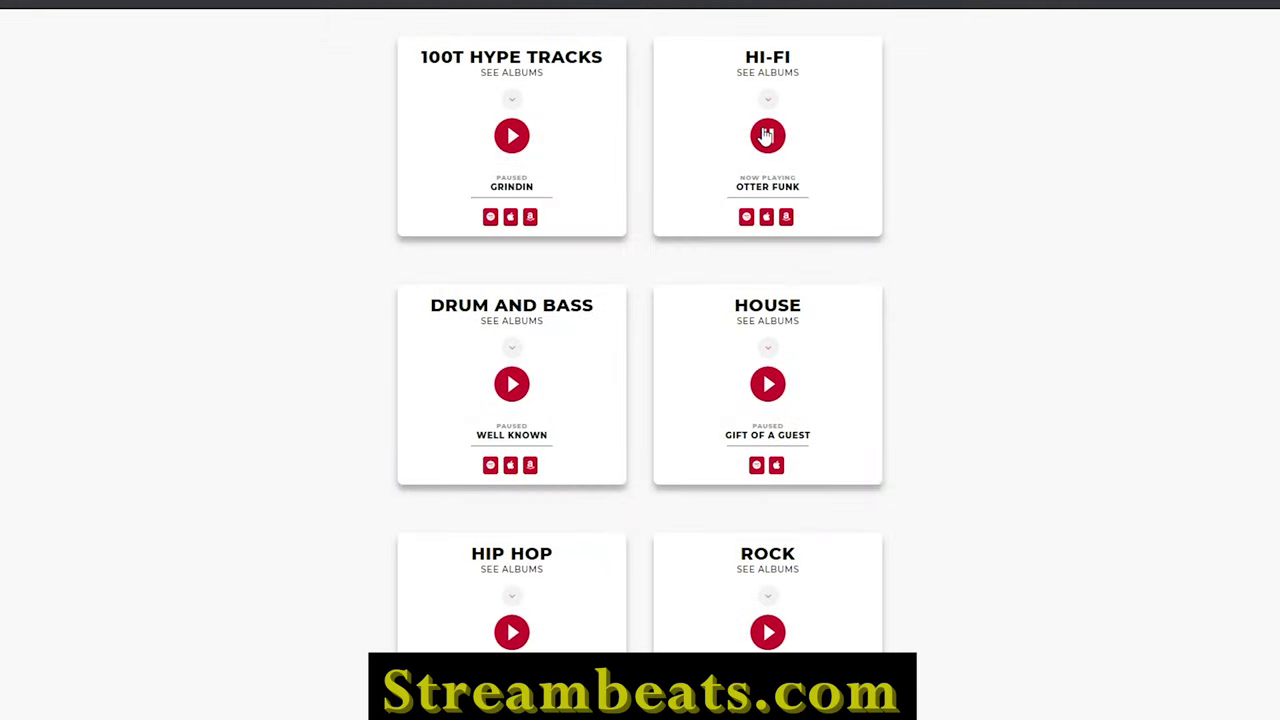
Step: On Streambeats.com, stop the Hi-Fi track and sample the 100T Hype Tracks and Synthwave music, pausing each one
click(766, 136)
click(509, 137)
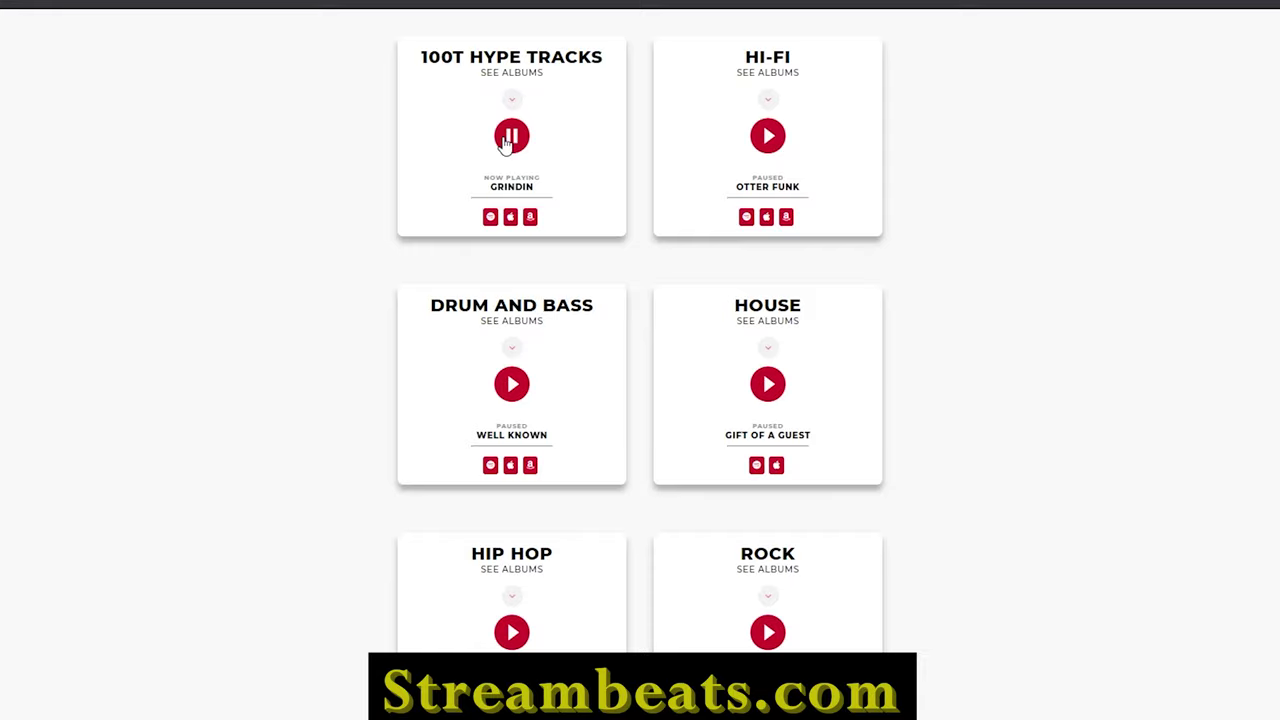
click(507, 140)
scroll(640, 449, down, 4)
click(512, 455)
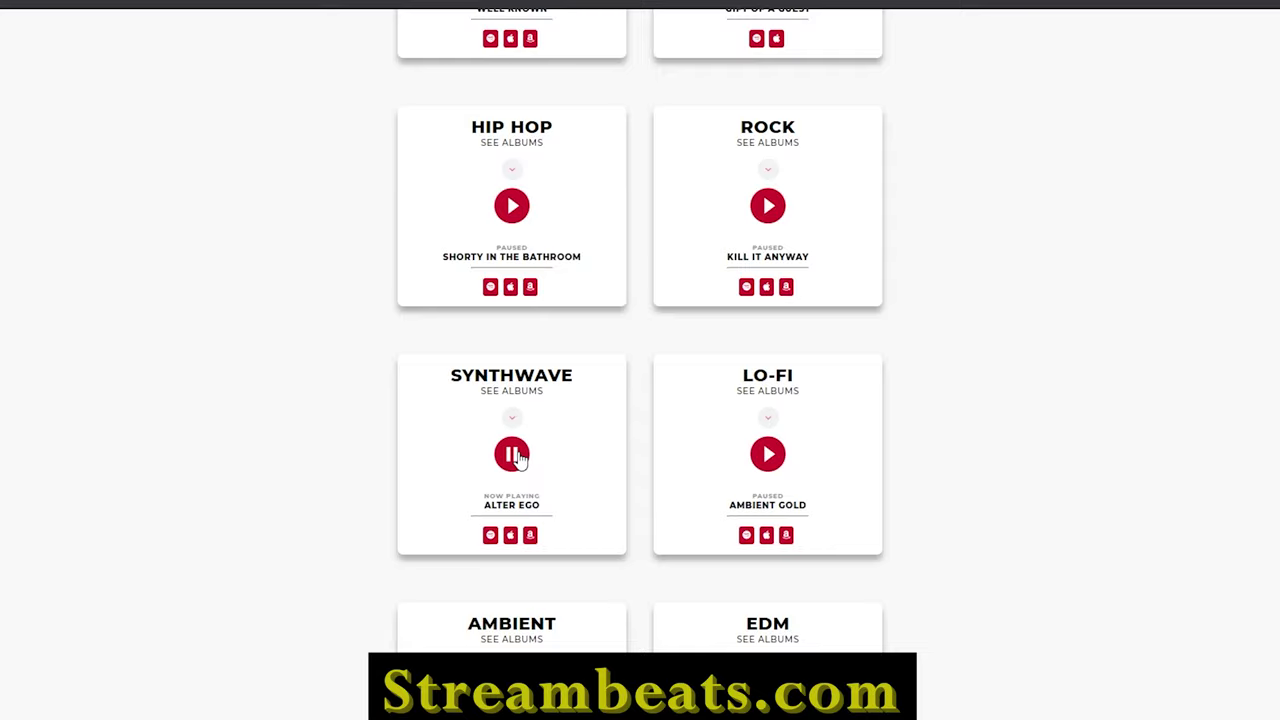
click(514, 456)
Step: Sample the Ambient track Morning Dew and the EDM track Royal Blood, pausing each one
scroll(703, 474, down, 3)
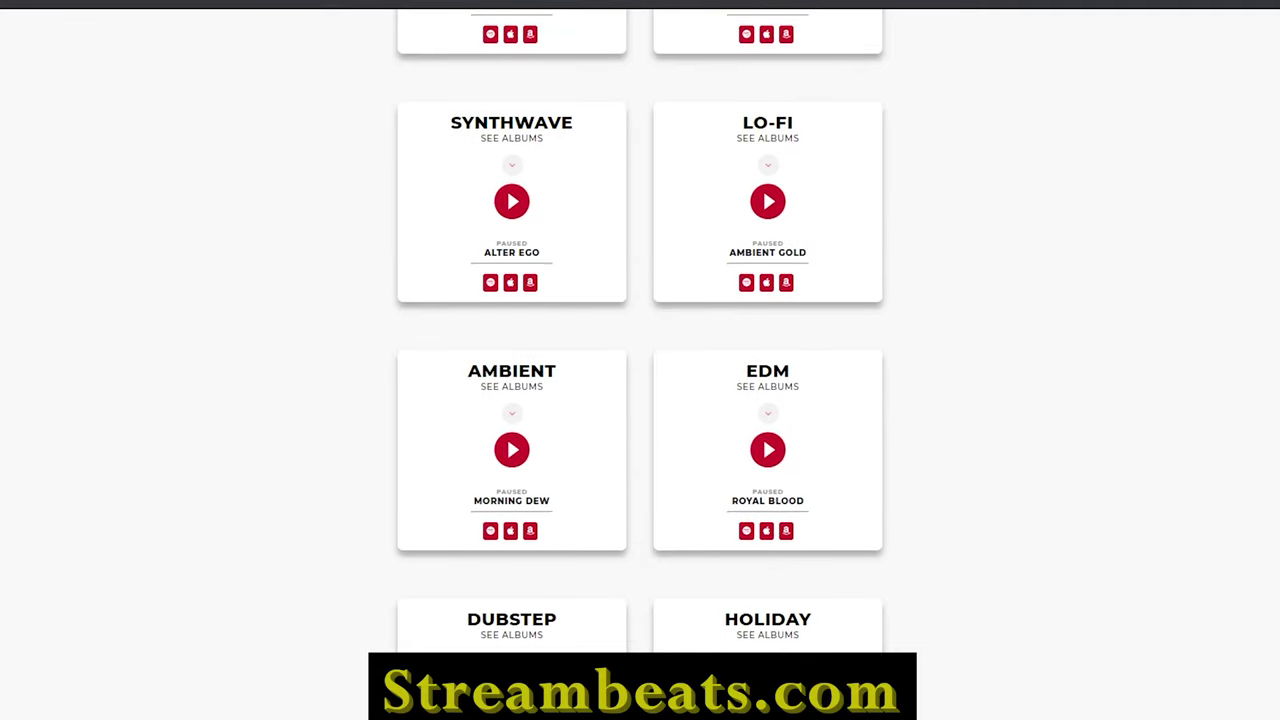
click(511, 450)
click(511, 449)
click(770, 450)
click(769, 450)
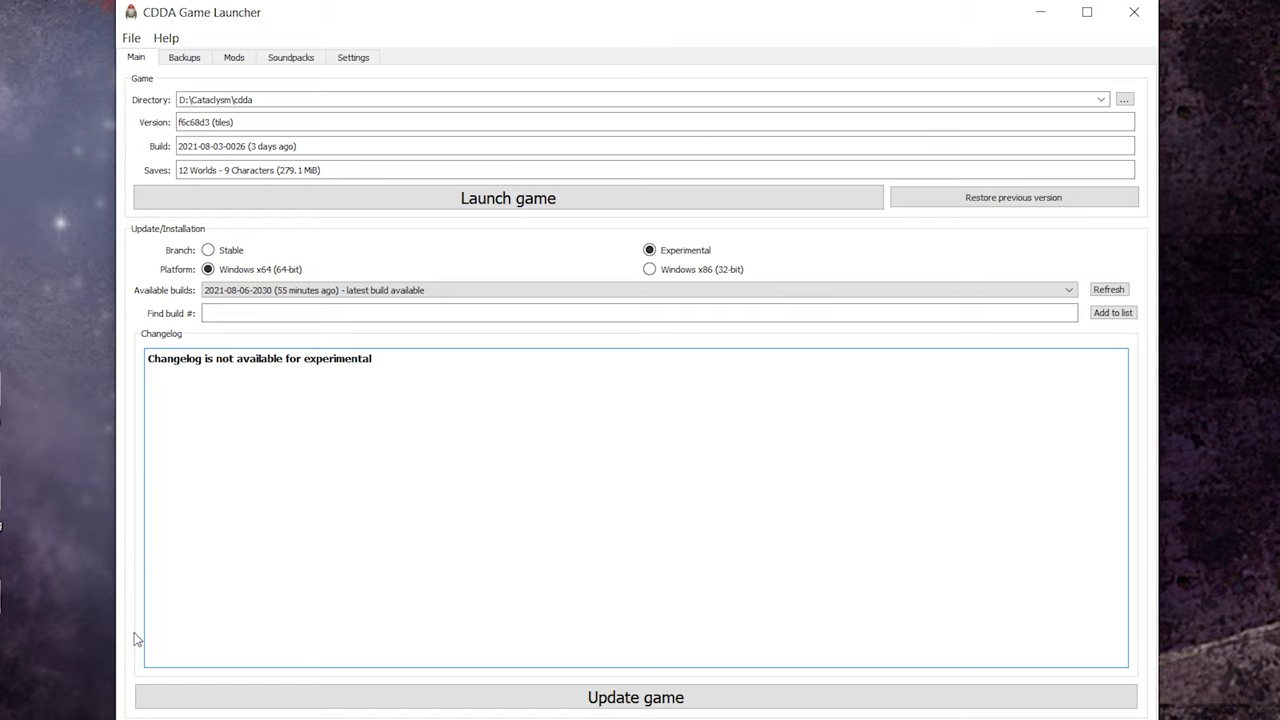
Step: In the CDDA Game Launcher, install @'s soundpack from the soundpack repository
click(302, 56)
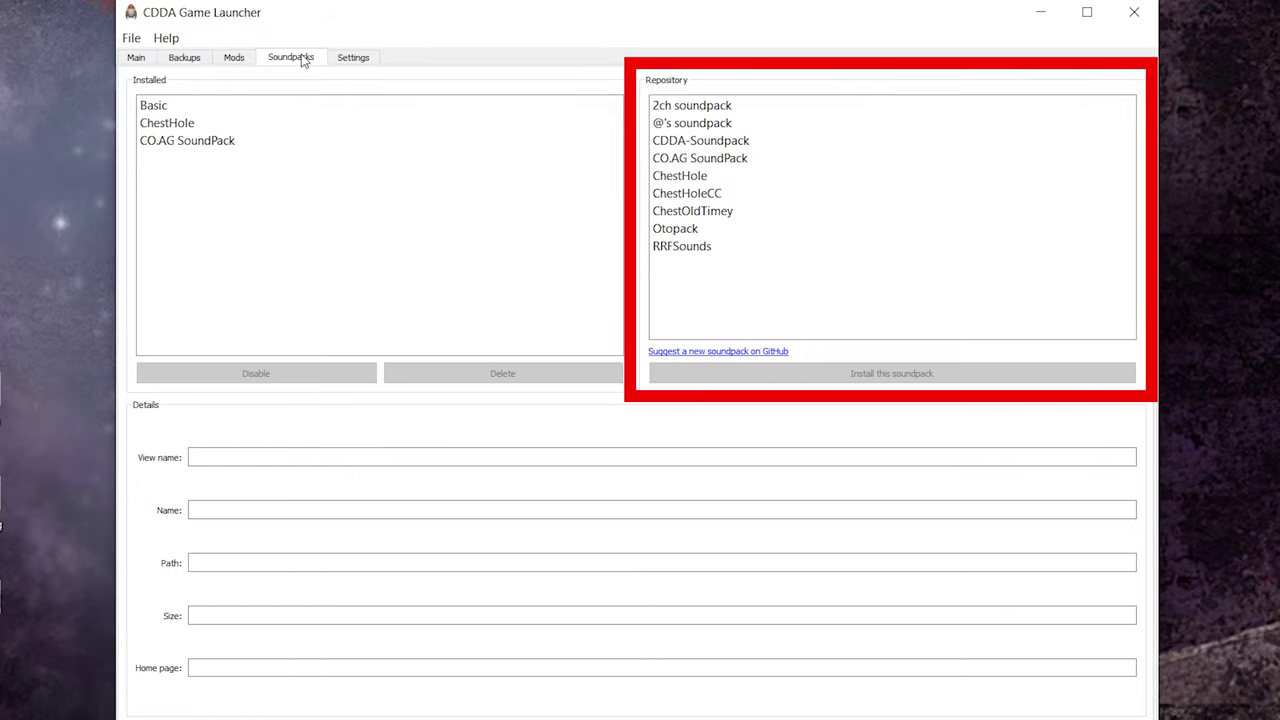
click(716, 130)
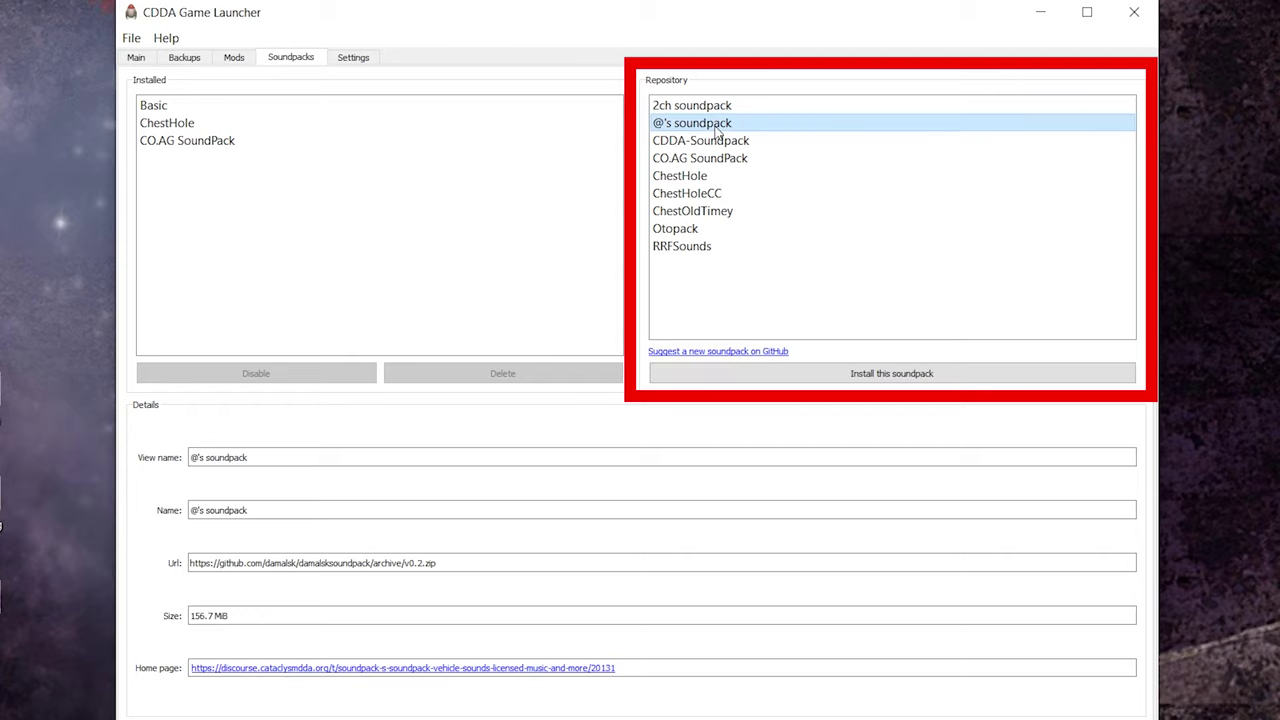
click(819, 376)
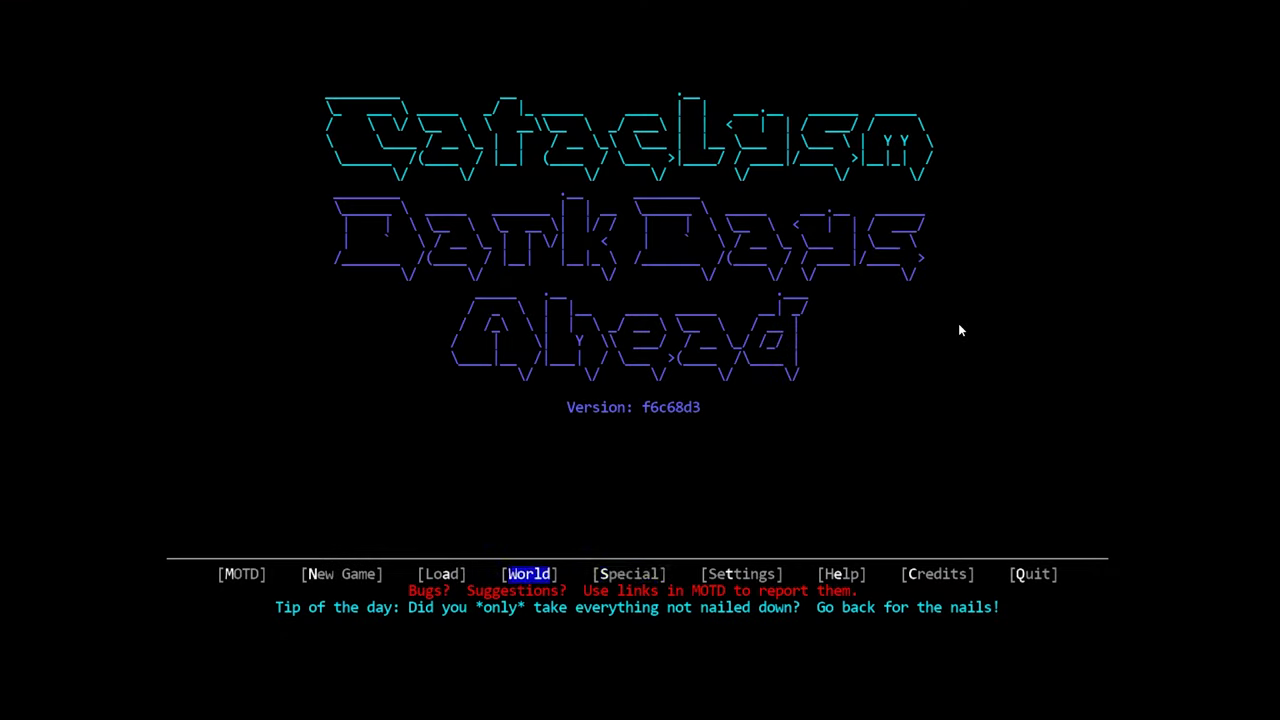
Step: In Cataclysm: Dark Days Ahead, set the general soundpack option to @'s soundpack and leave the options
key(Right)
key(Right)
key(Return)
key(Return)
key(Up)
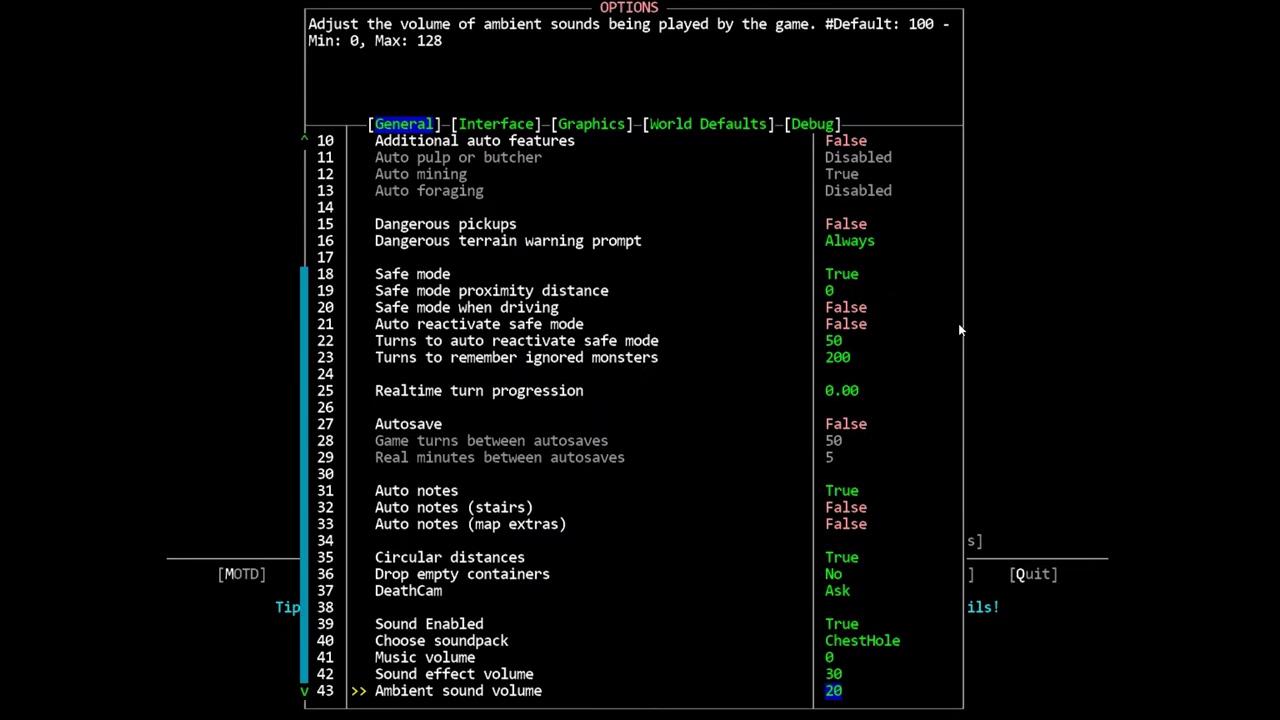
key(Up)
key(Up)
key(Up)
key(Left)
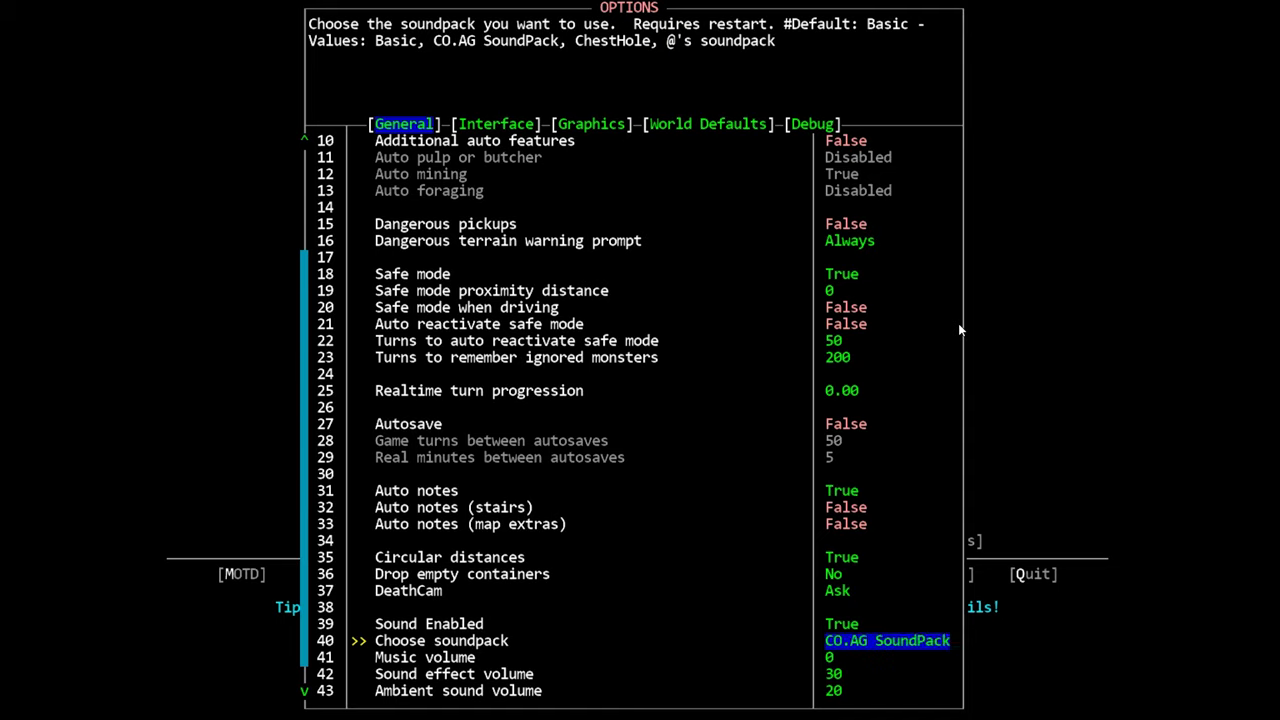
key(Left)
key(Left)
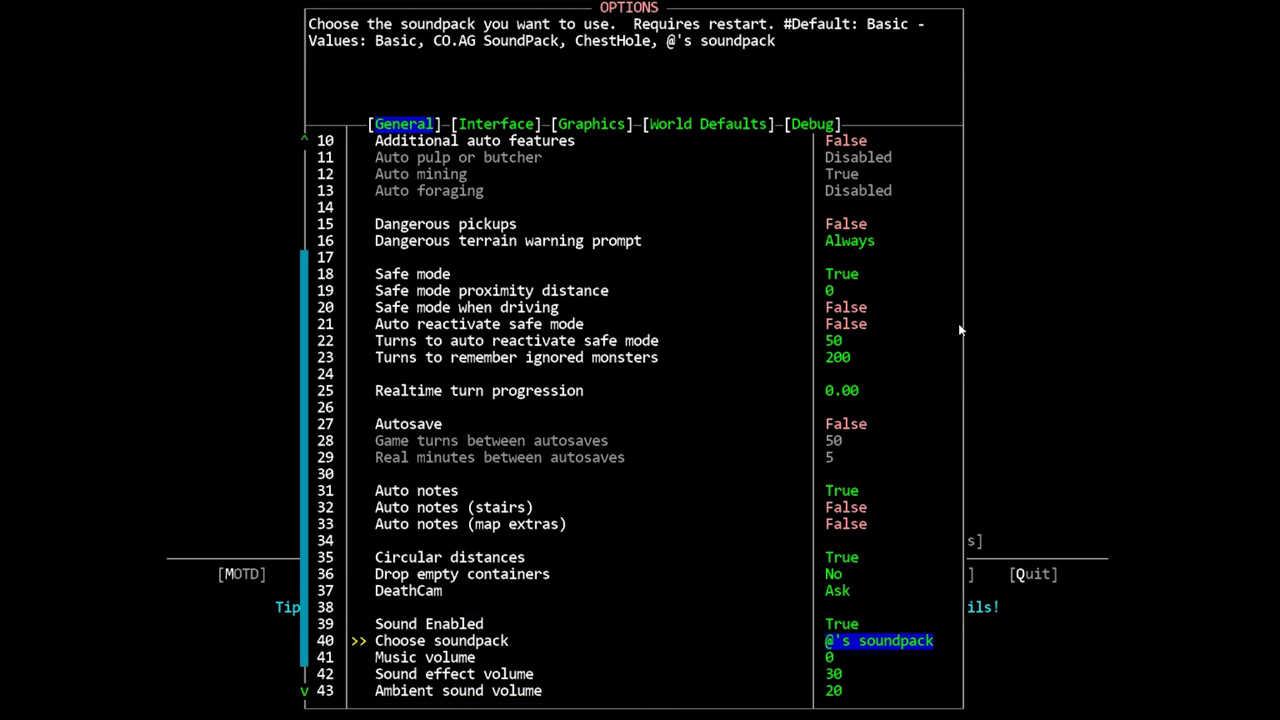
key(Escape)
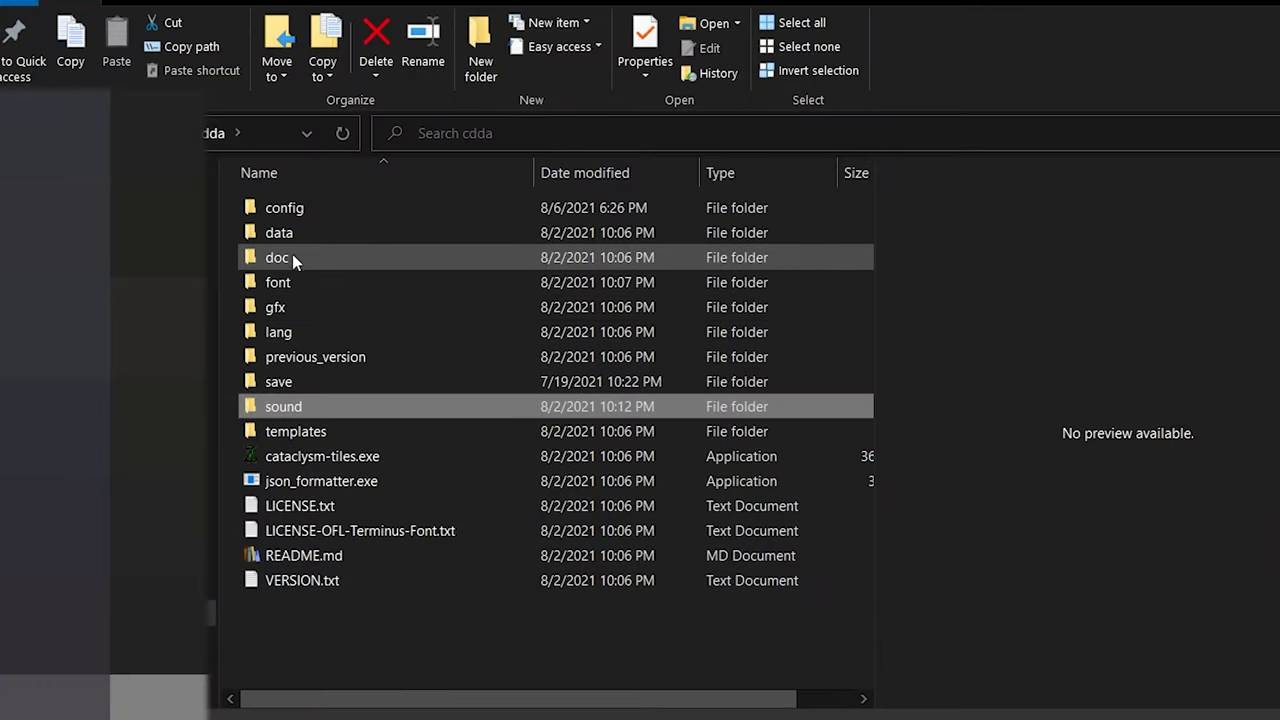
Step: In File Explorer, open the sound folder inside the cdda directory's data folder to view the installed soundpacks
double_click(290, 234)
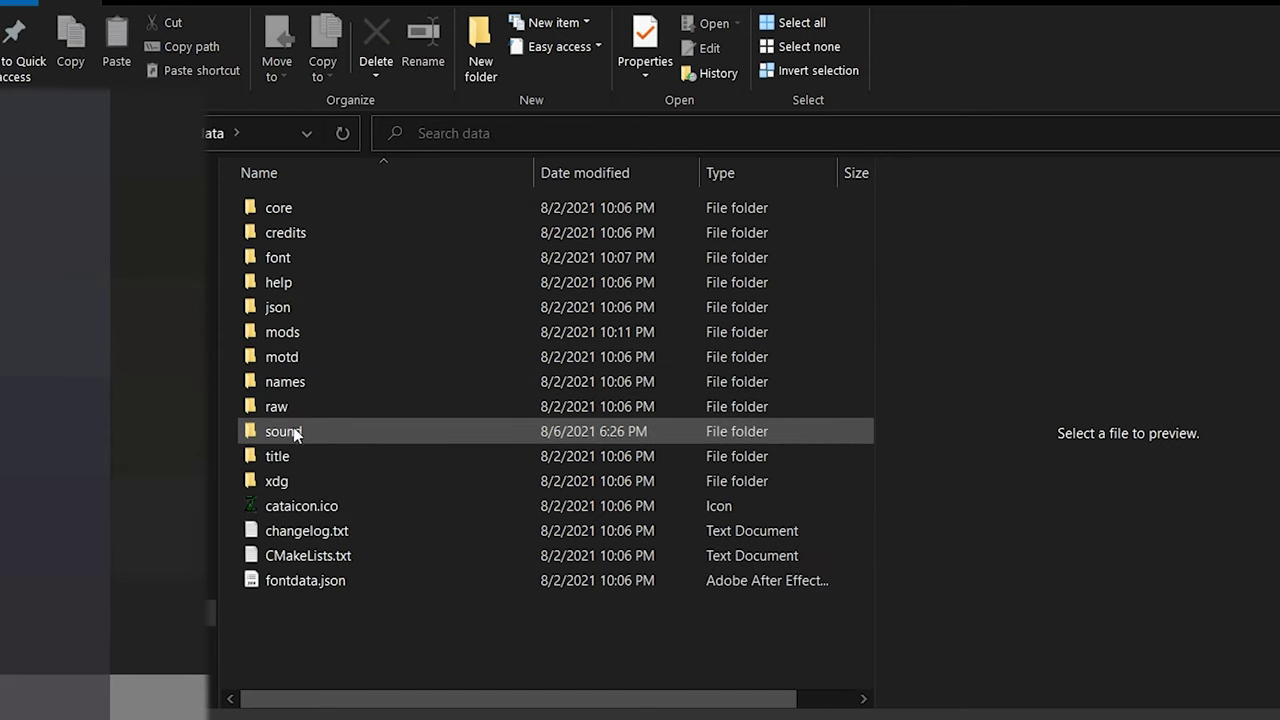
double_click(285, 431)
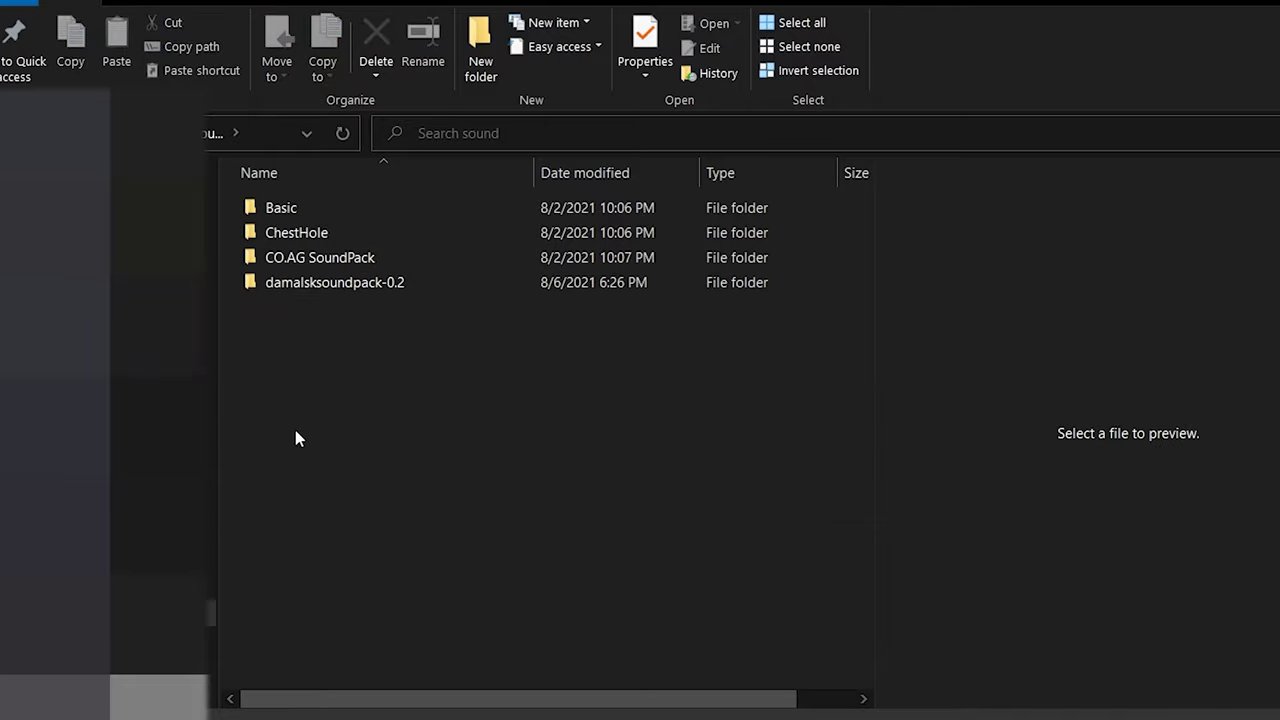
drag(293, 413, 364, 178)
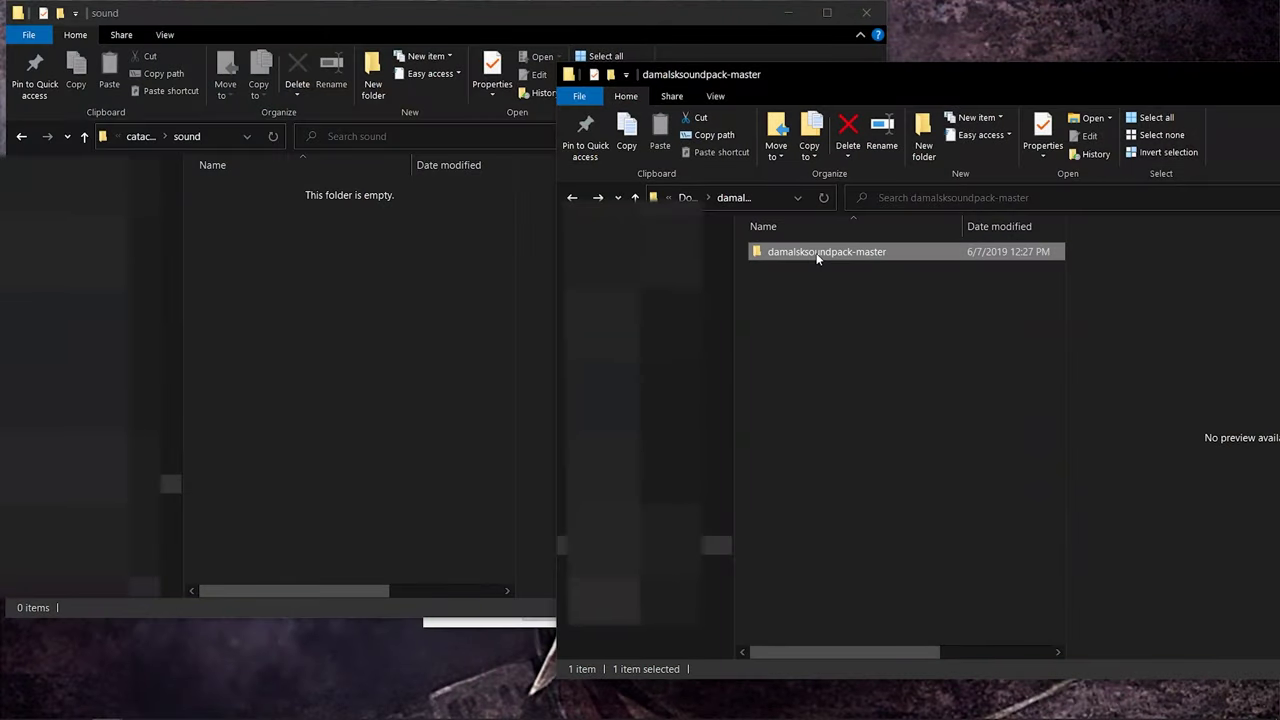
Step: Examine the contents of the inner damalsksoundpack-master folder and return to its parent folder
double_click(818, 252)
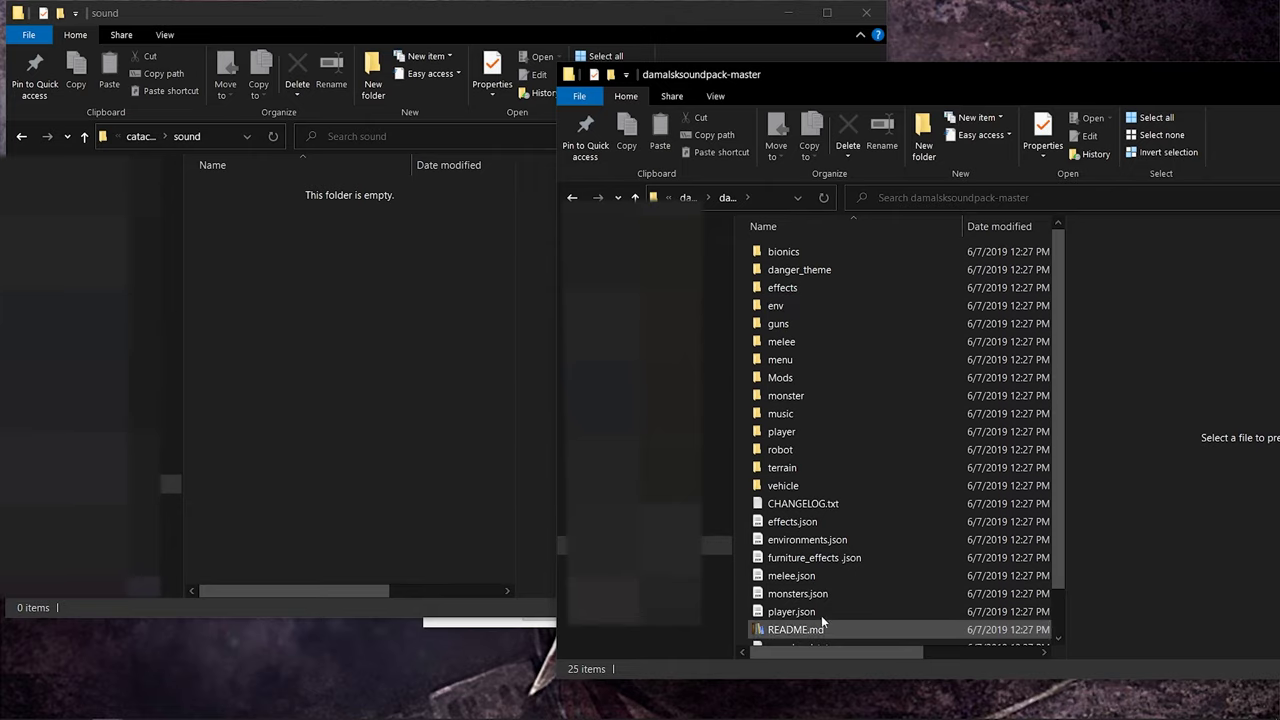
key(alt+Left)
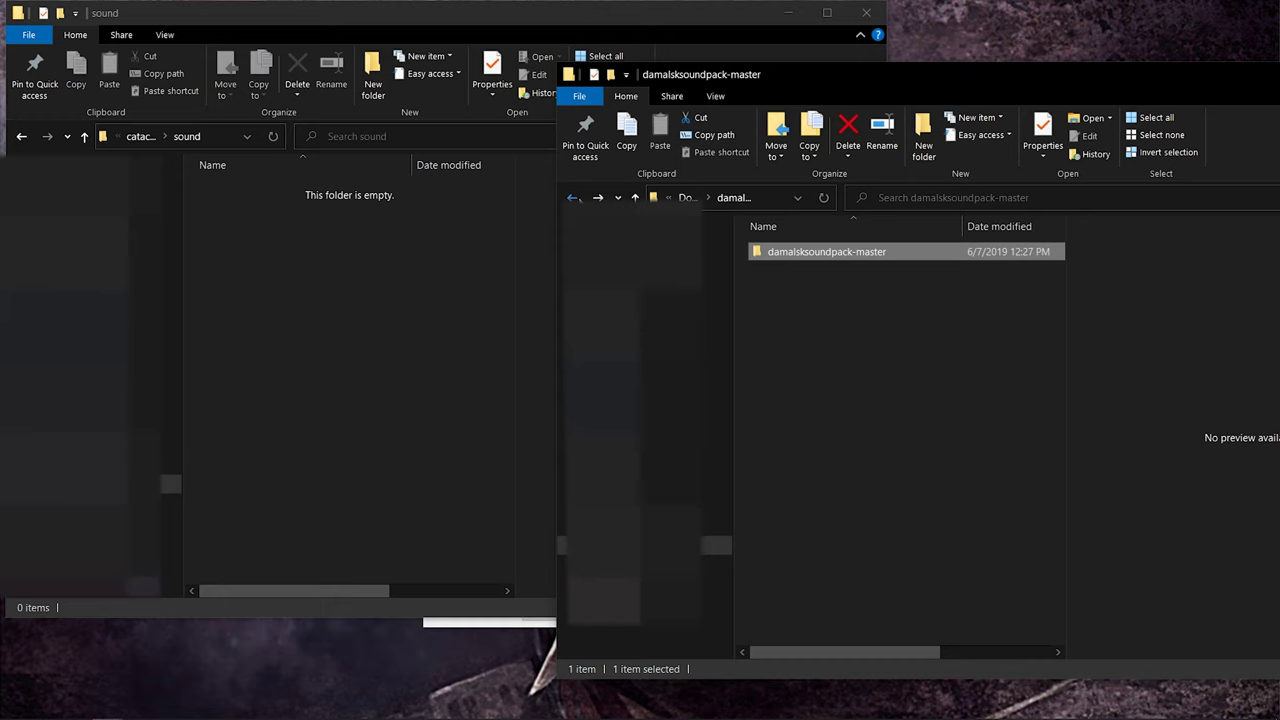
Step: Move the damalsksoundpack-master folder into the sound folder of the cataclysmdda-0.E-Windows_x64-Tiles-b11581 game directory
key(alt+Tab)
key(alt+Left)
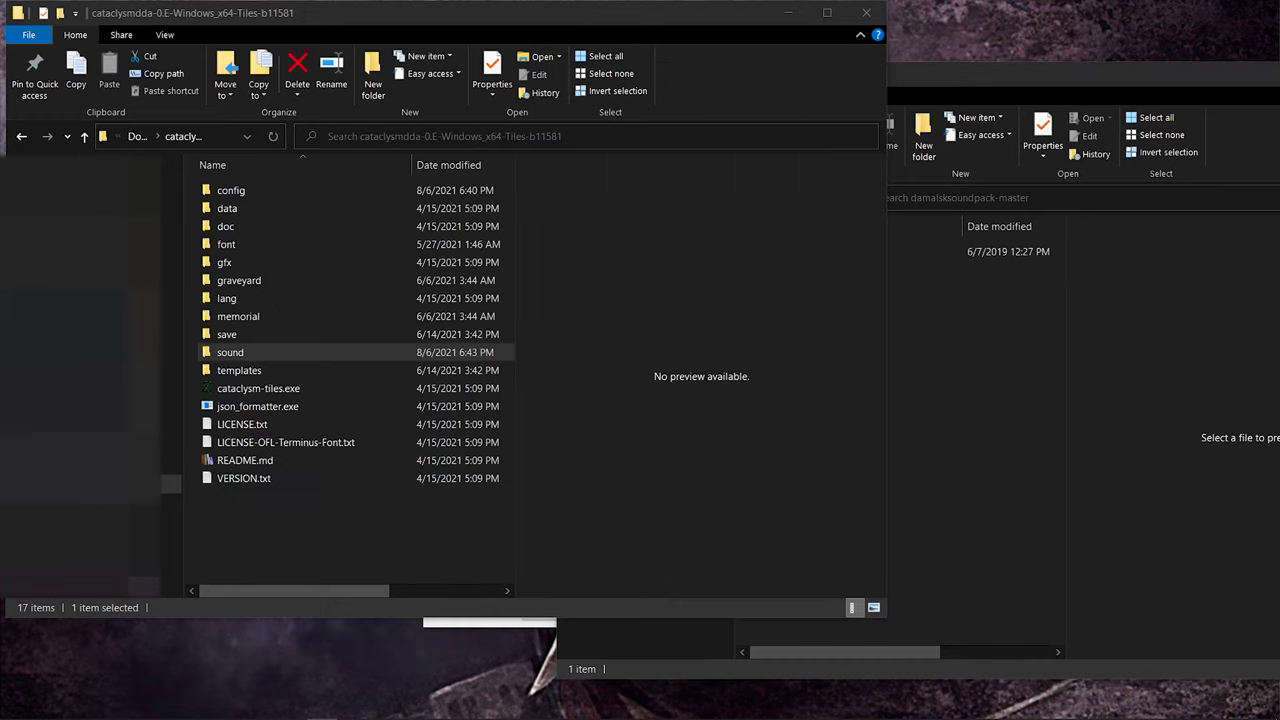
click(364, 557)
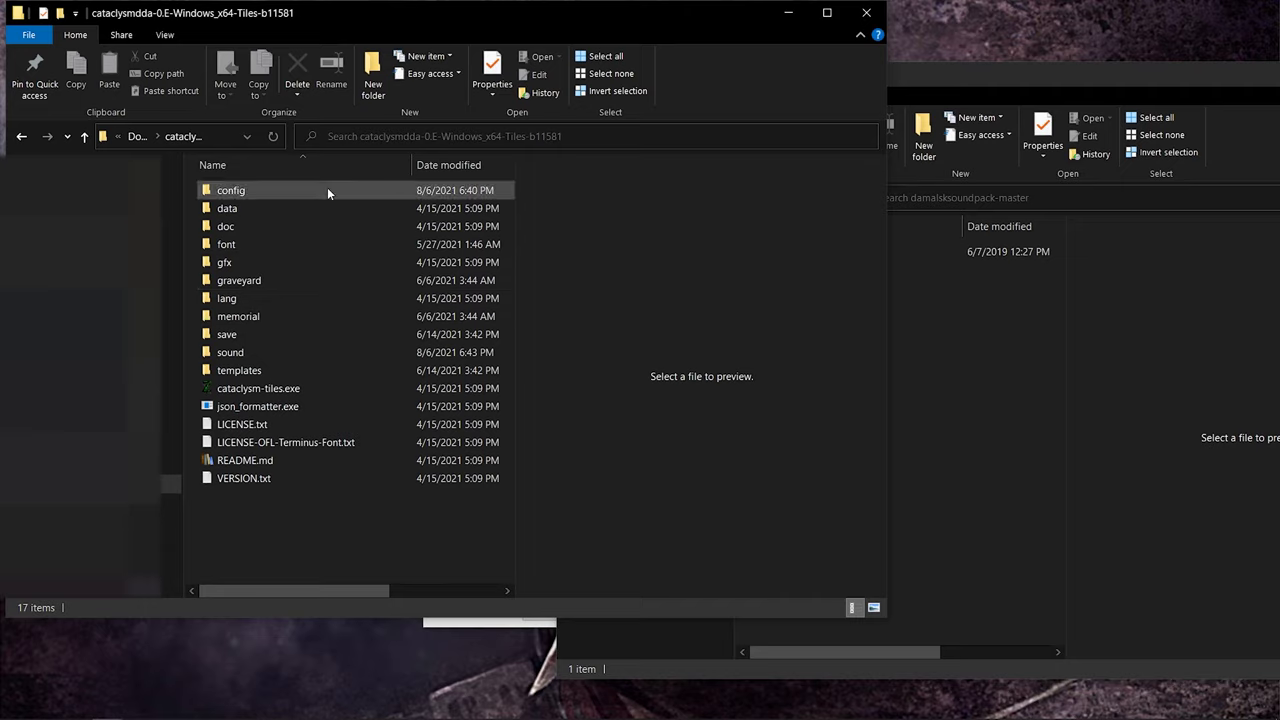
double_click(318, 353)
key(alt+Tab)
click(798, 253)
drag(803, 252, 421, 278)
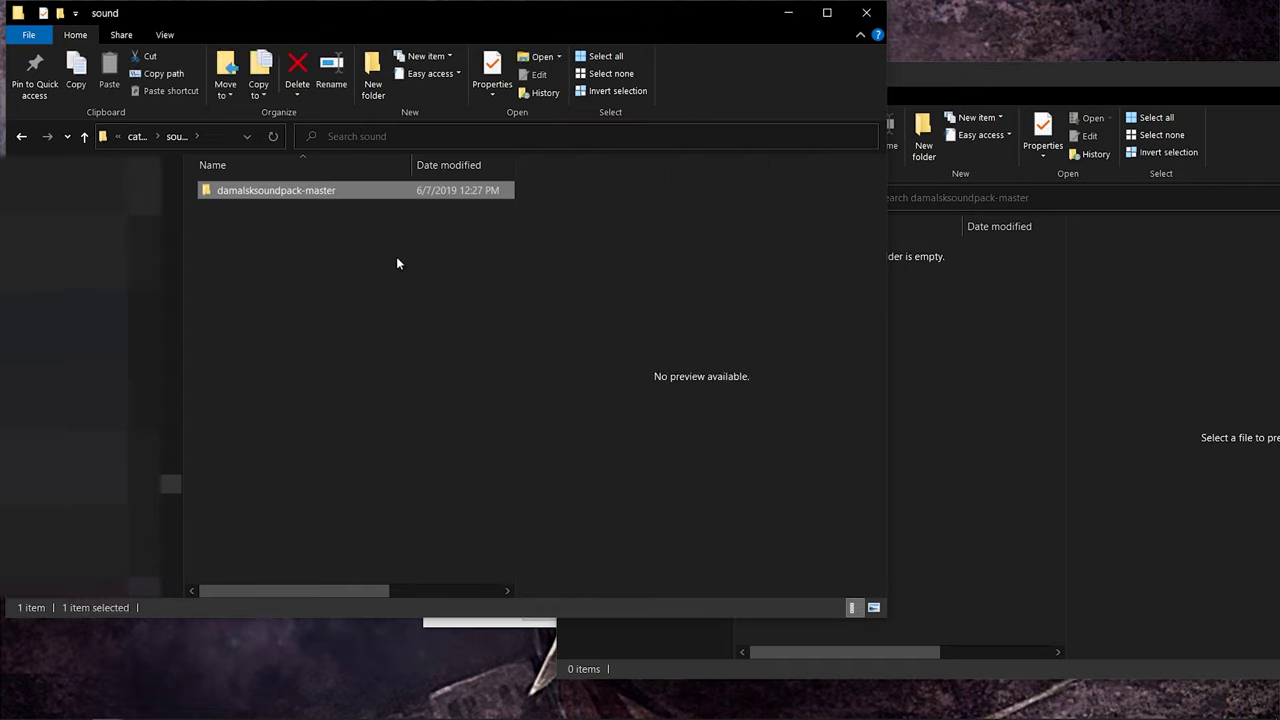
click(388, 257)
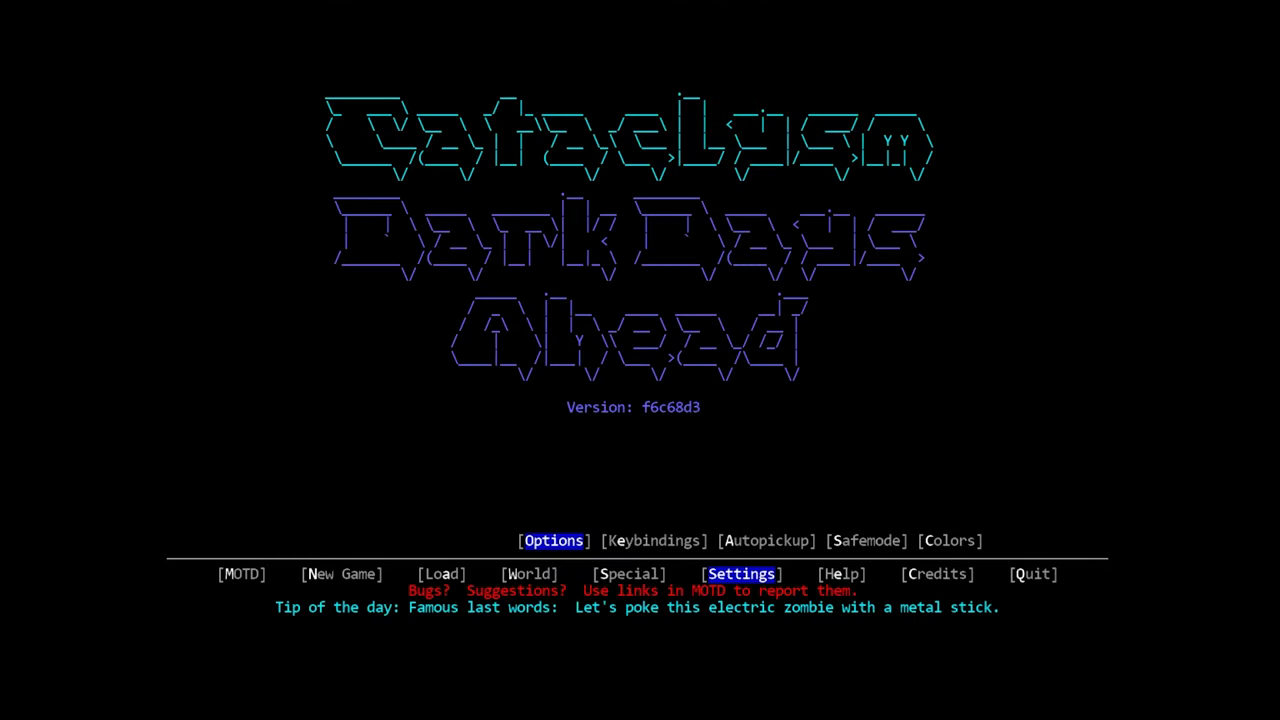
Step: Back in Cataclysm: Dark Days Ahead, open the general options and review the soundpack and sound volume settings
key(Return)
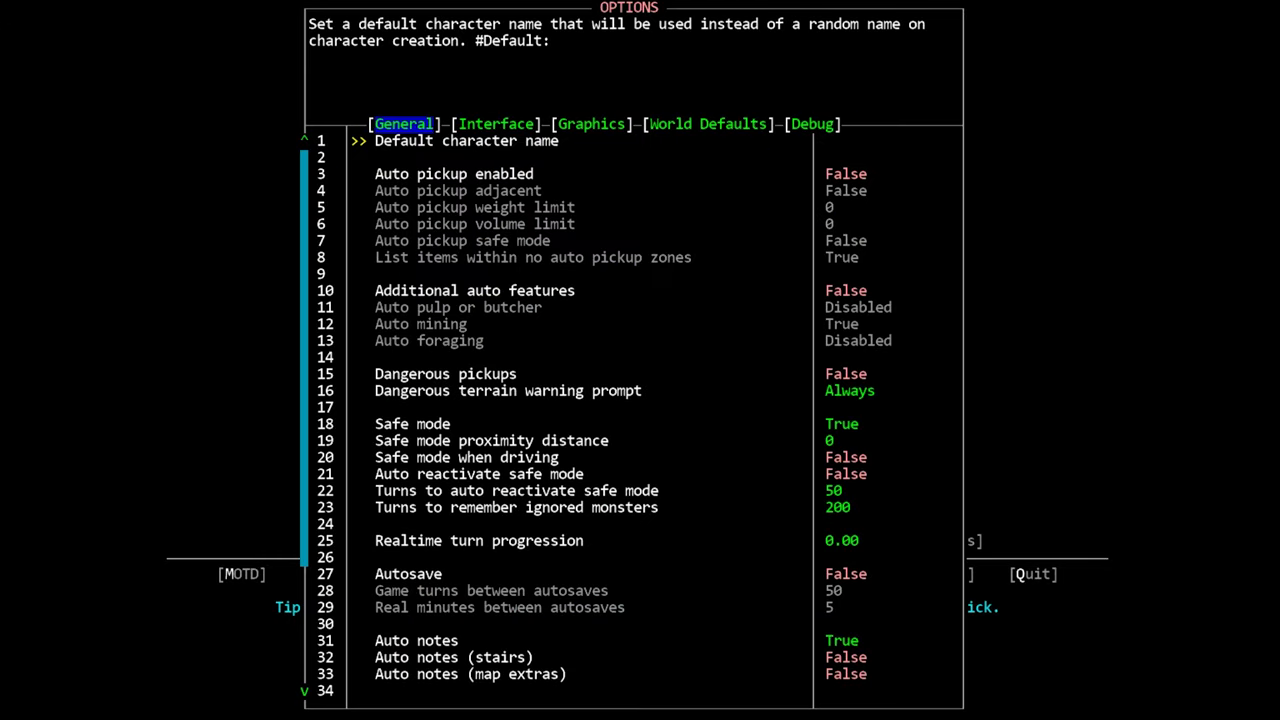
key(Up)
key(Up)
key(Up)
key(Up)
key(Up)
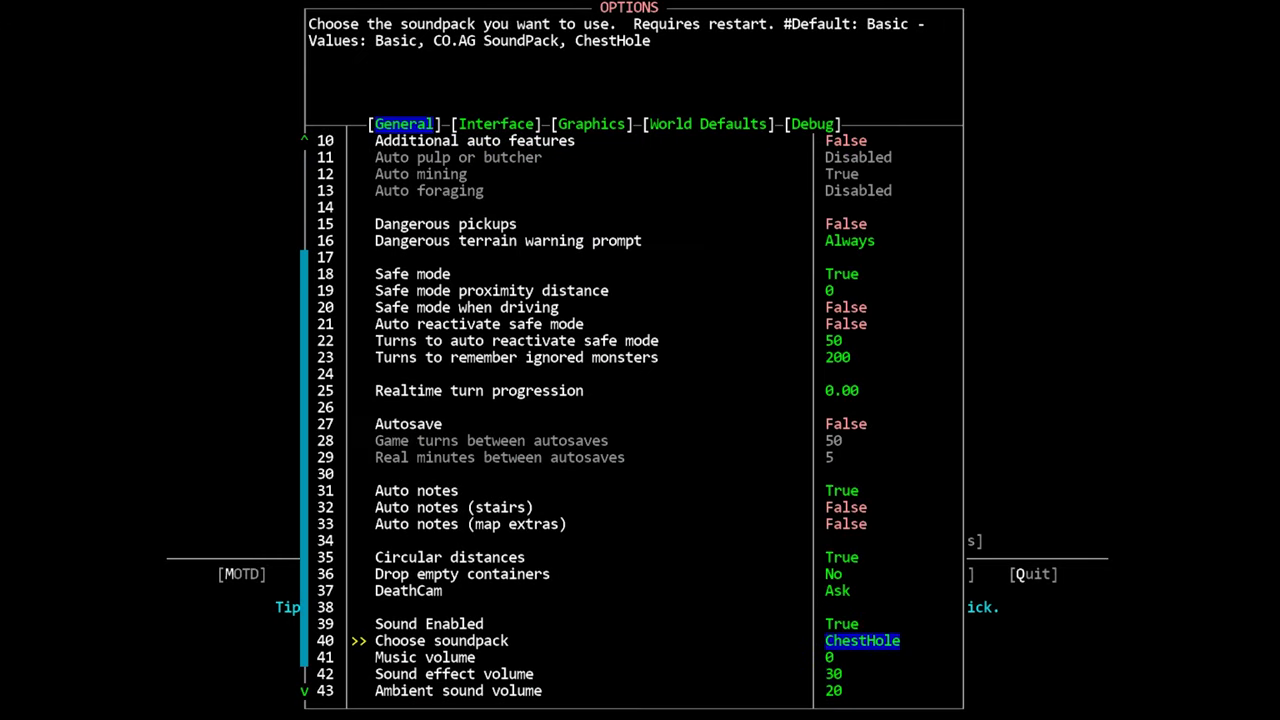
key(Down)
key(Down)
key(Down)
key(Down)
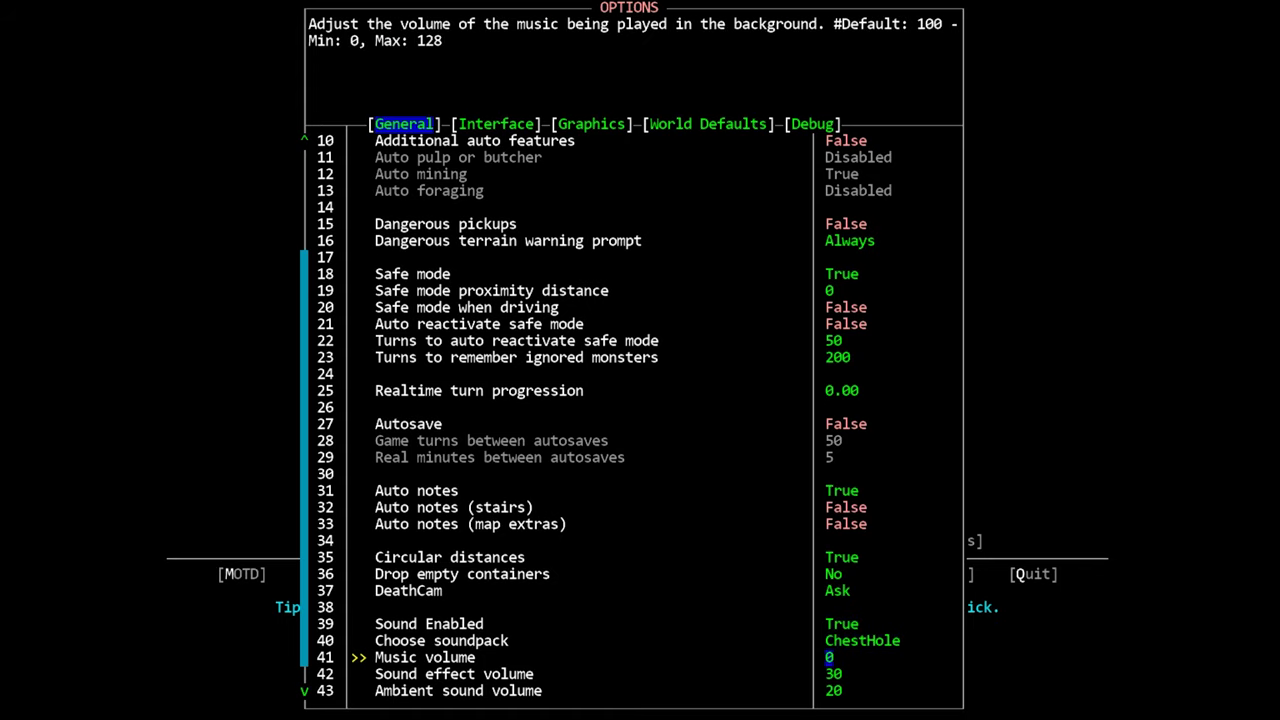
key(Up)
key(Up)
key(Up)
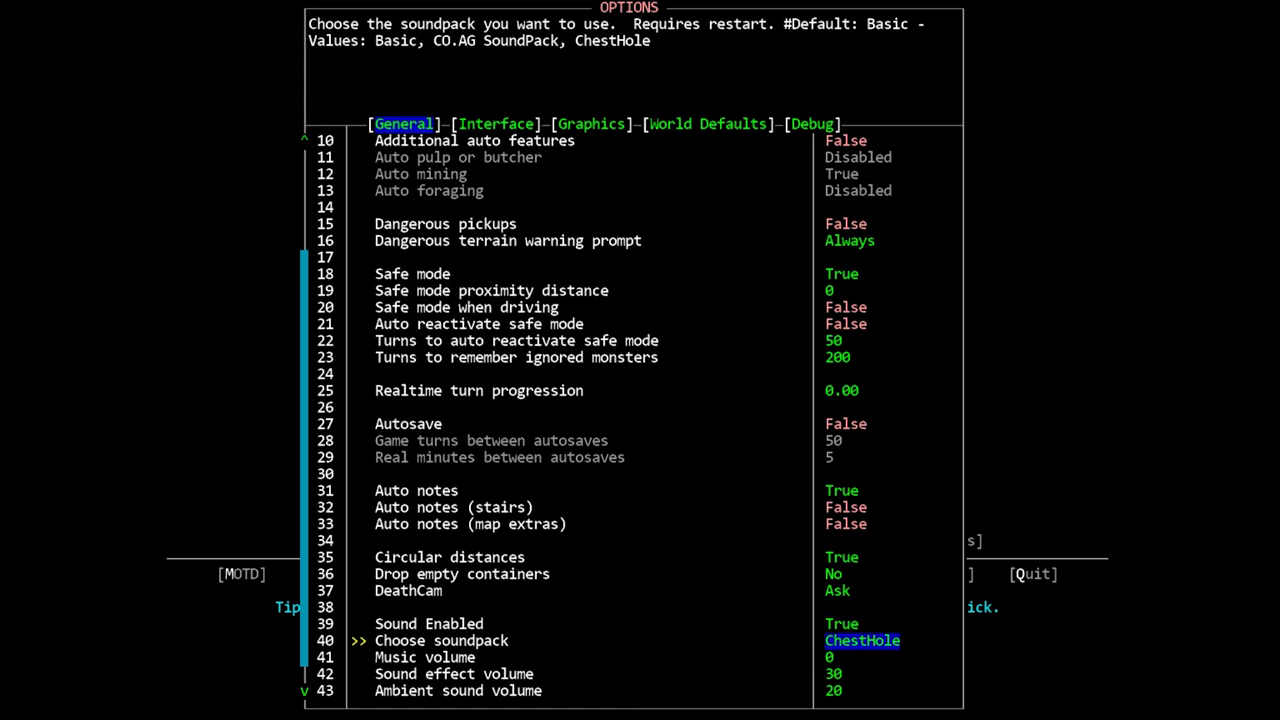
Step: Cycle through the available soundpack choices and return the selection to ChestHole
key(Right)
key(Right)
key(Right)
key(Right)
key(Right)
key(Right)
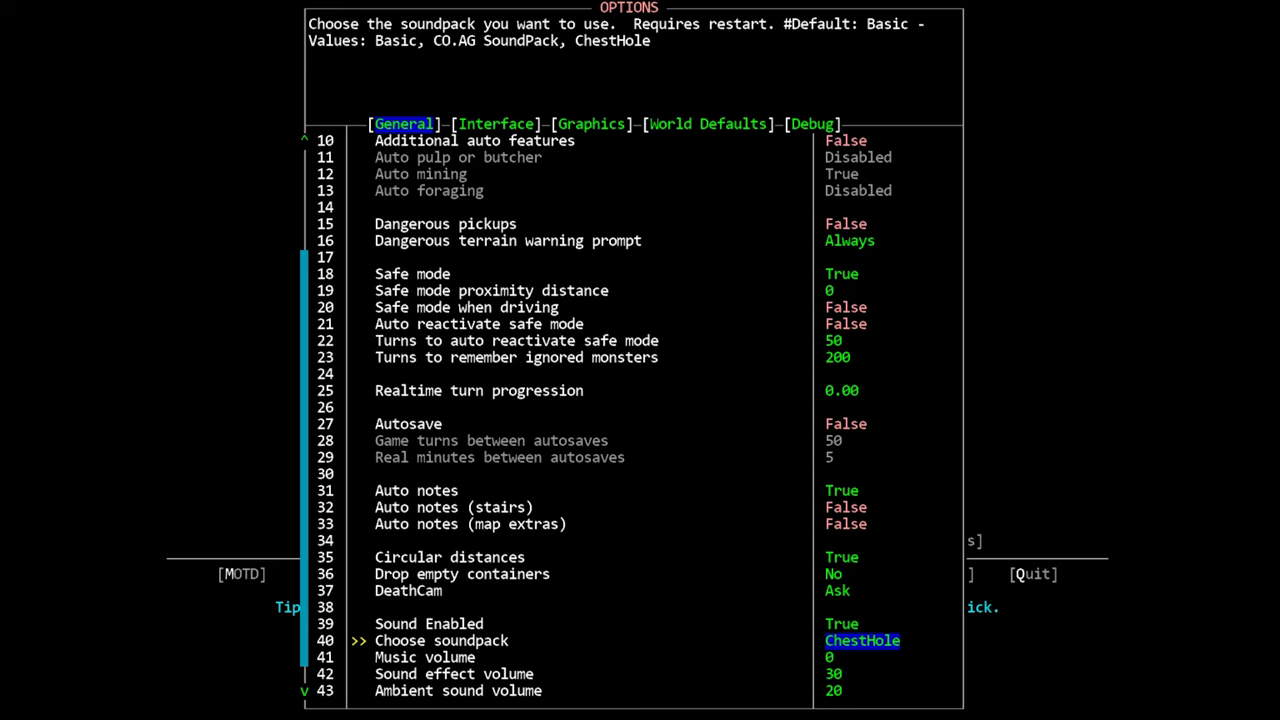